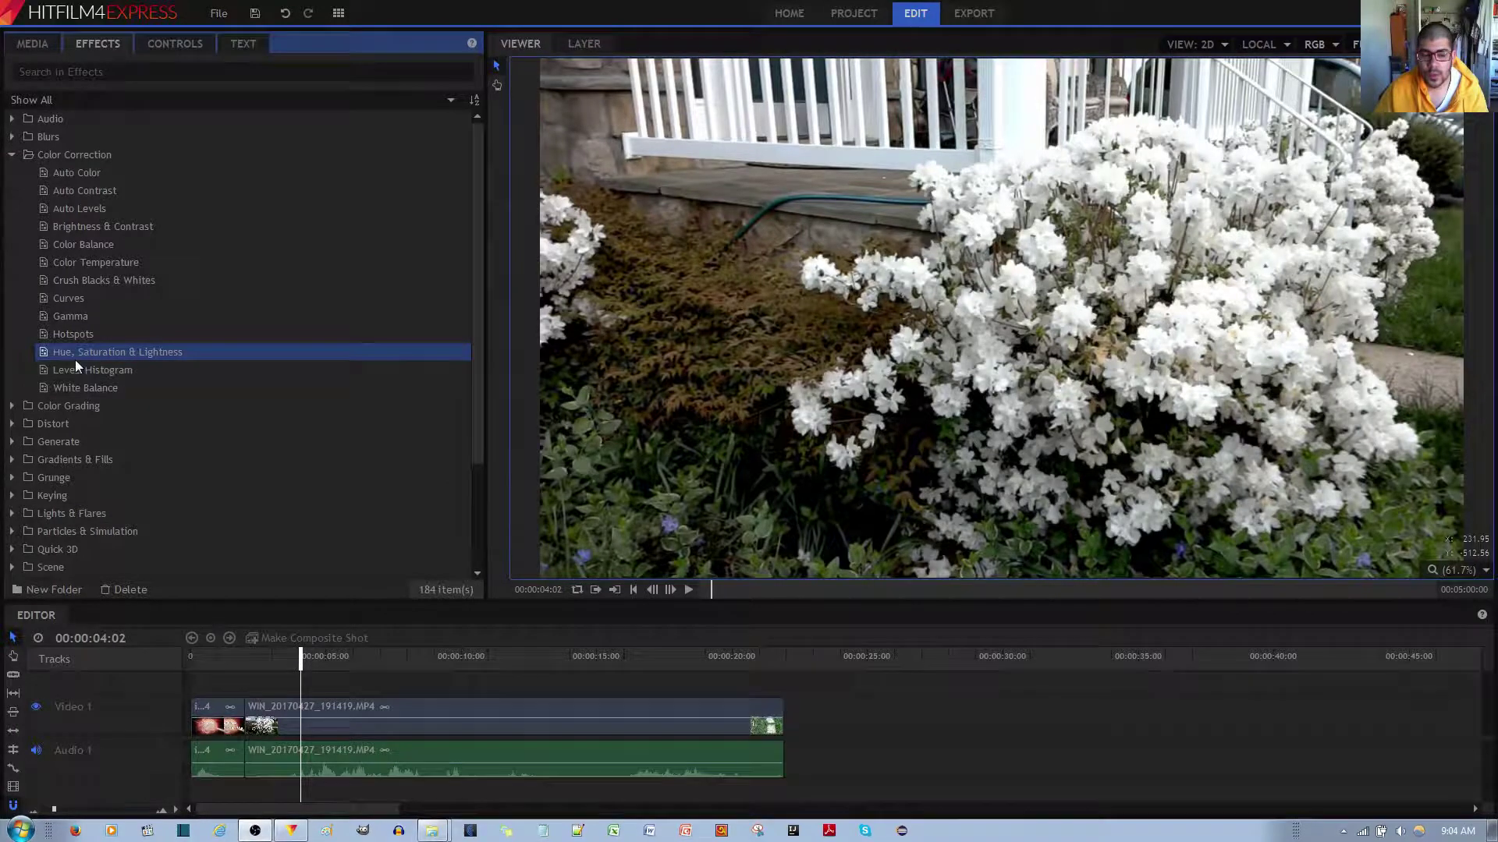
Step: Drag Hue, Saturation & Lightness from Color Correction onto the WIN_20170427_191419.MP4 flower clip
{"action": "left_click", "coordinate": [111, 358]}
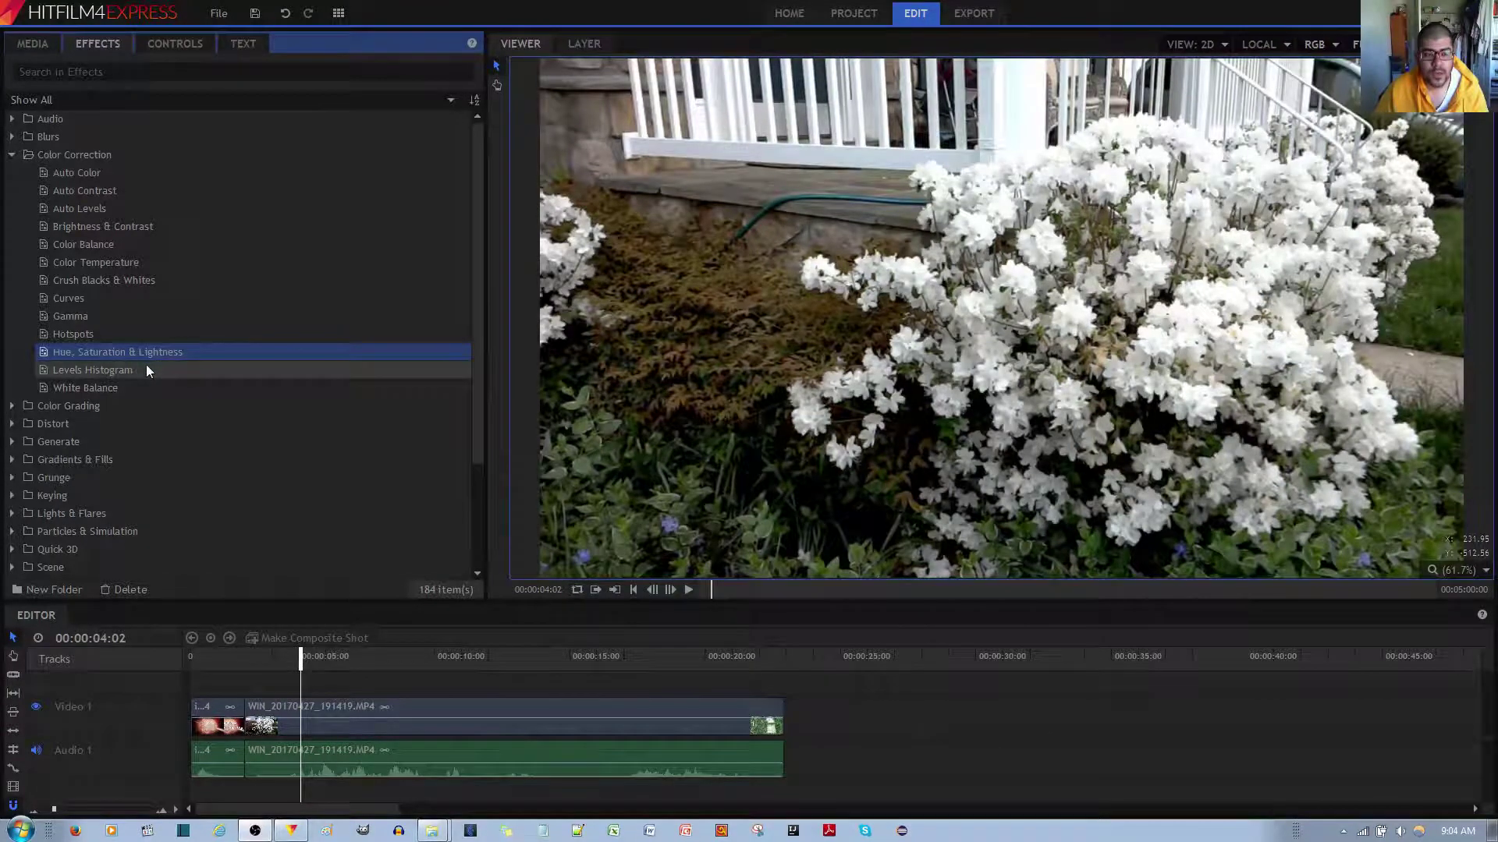
{"action": "left_click", "coordinate": [87, 152]}
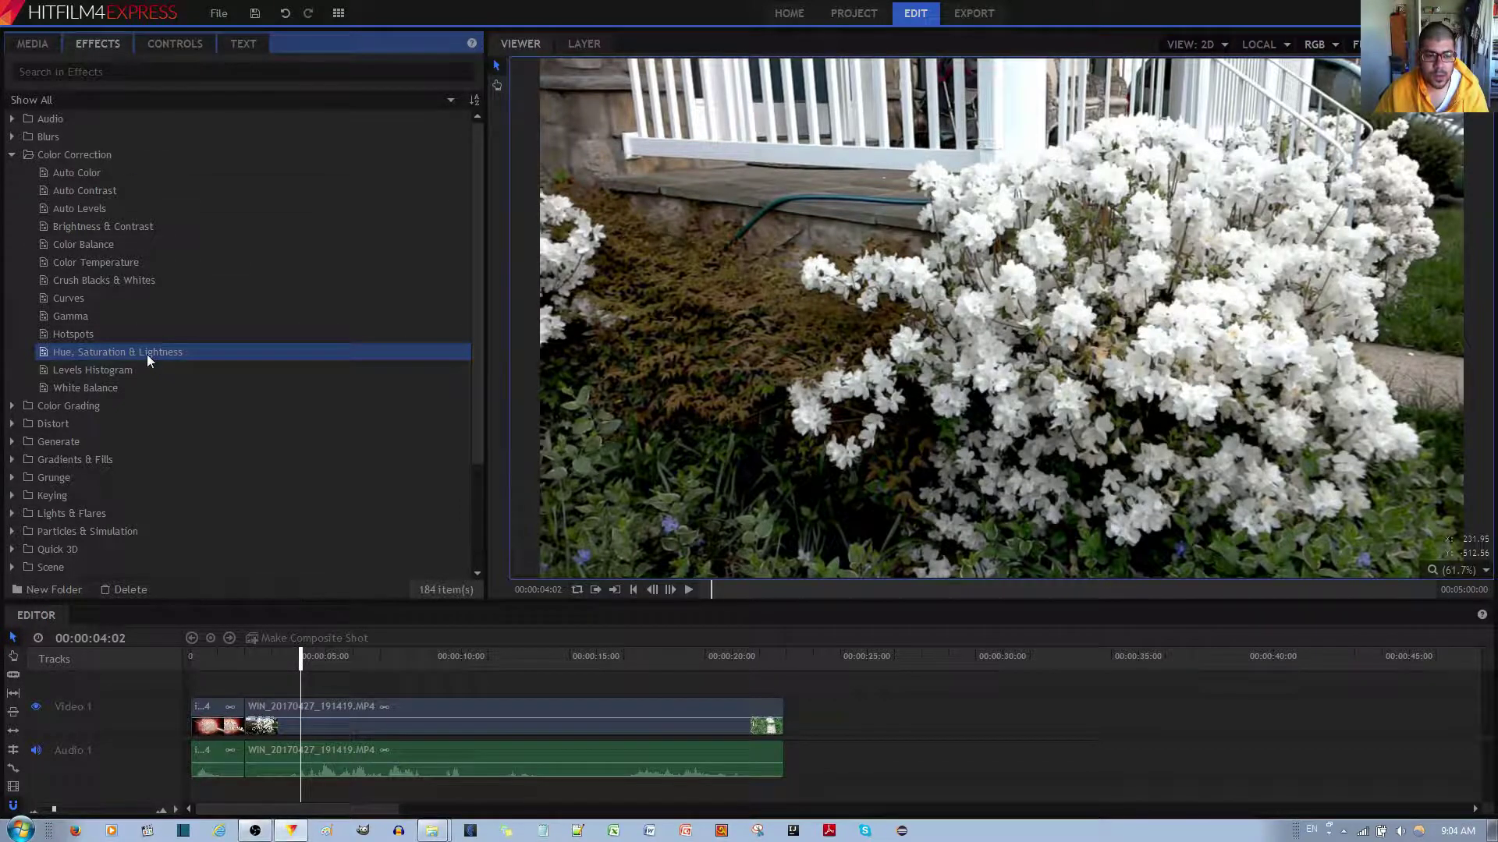
{"action": "left_click_drag", "start_coordinate": [146, 354], "coordinate": [401, 707]}
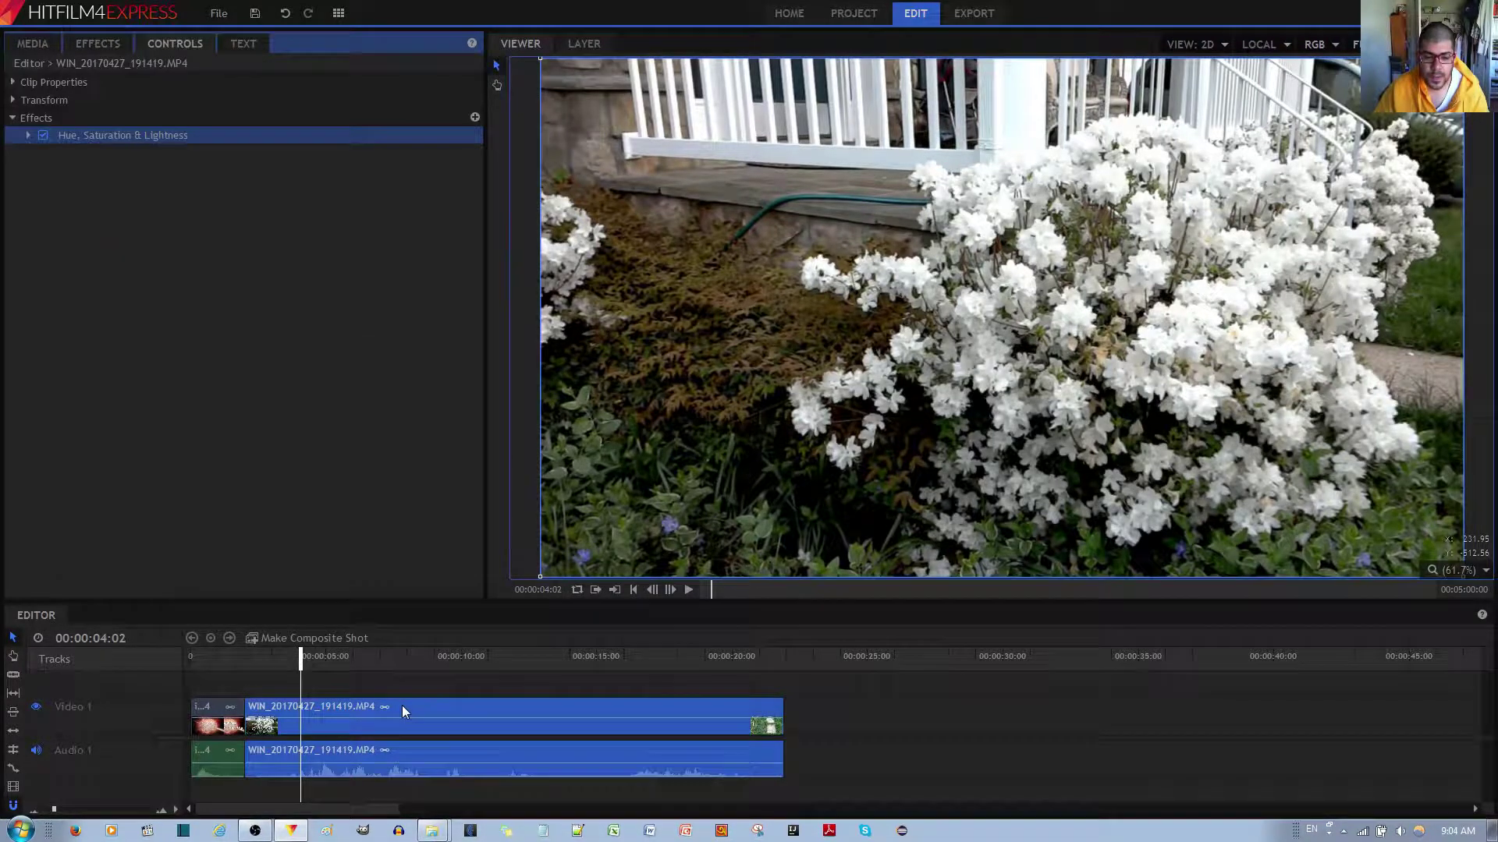
Step: Expand the effect's Master, Red, Yellow, Green, Cyan, Blue and Magenta groups, all at 0
{"action": "left_click", "coordinate": [30, 138]}
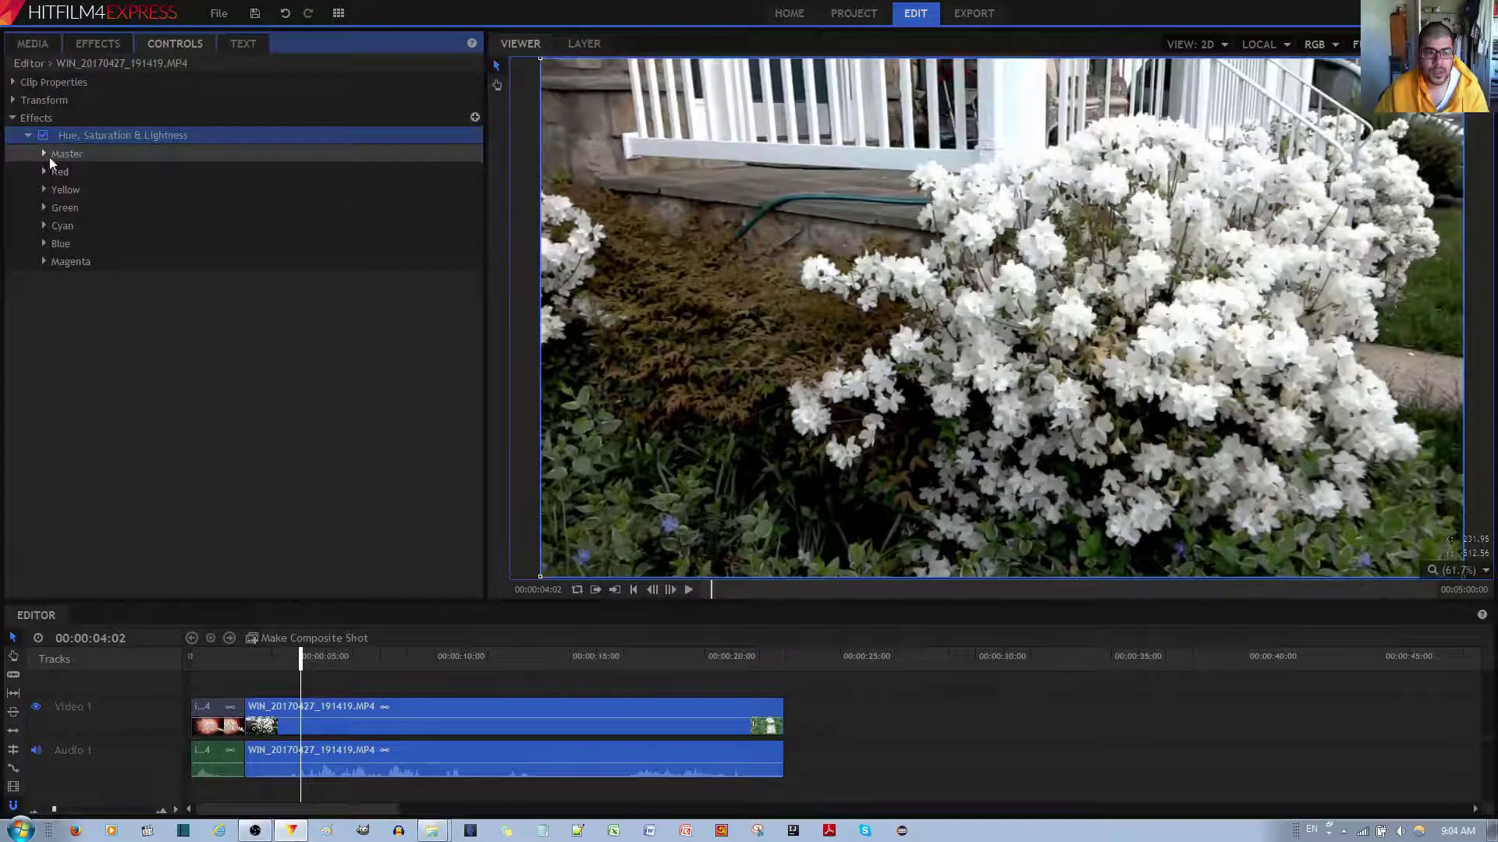
{"action": "left_click", "coordinate": [41, 153]}
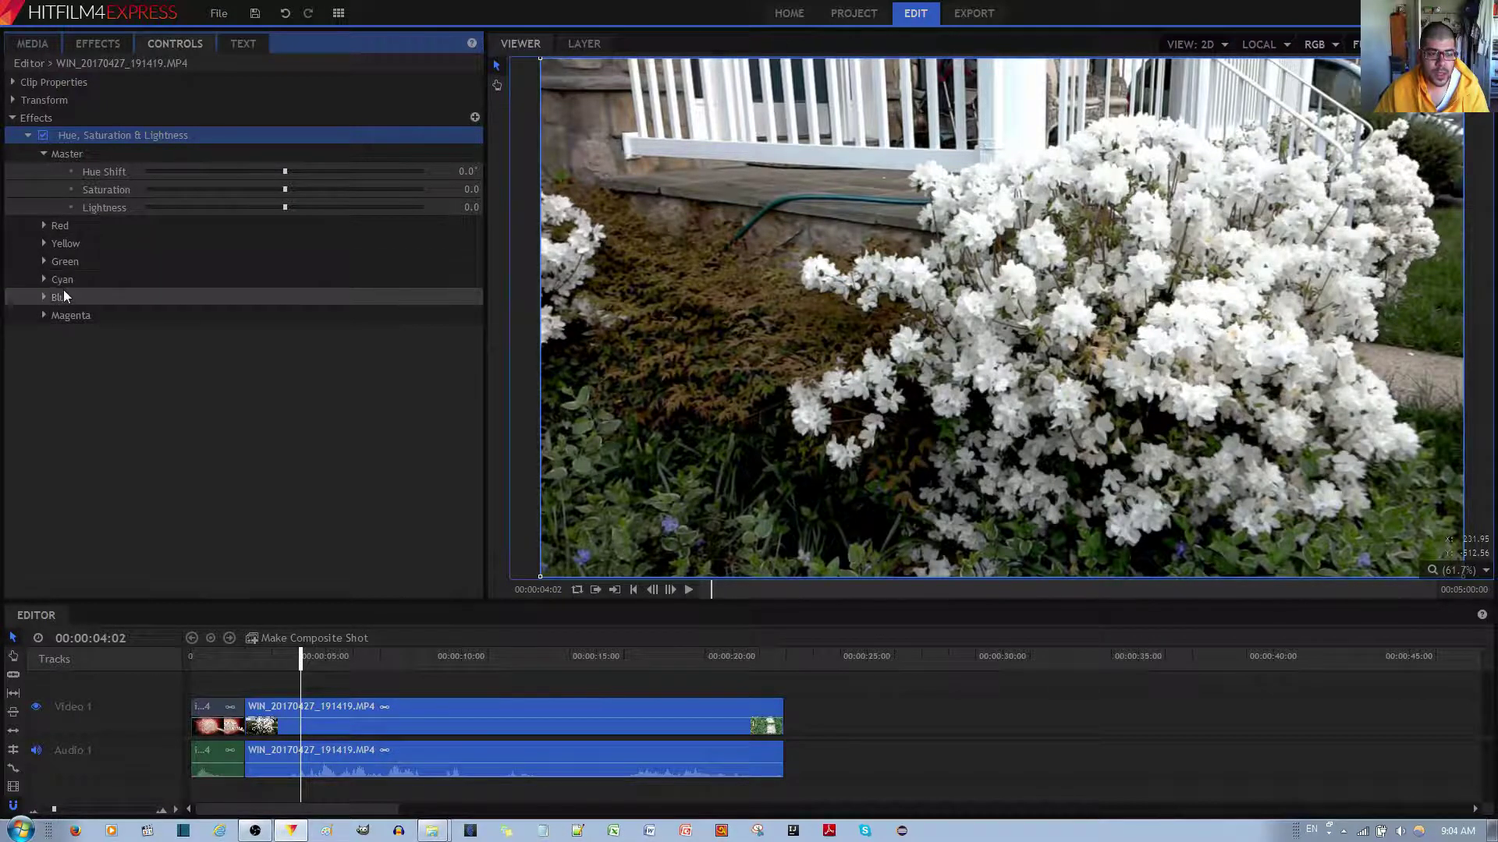
{"action": "left_click", "coordinate": [44, 225]}
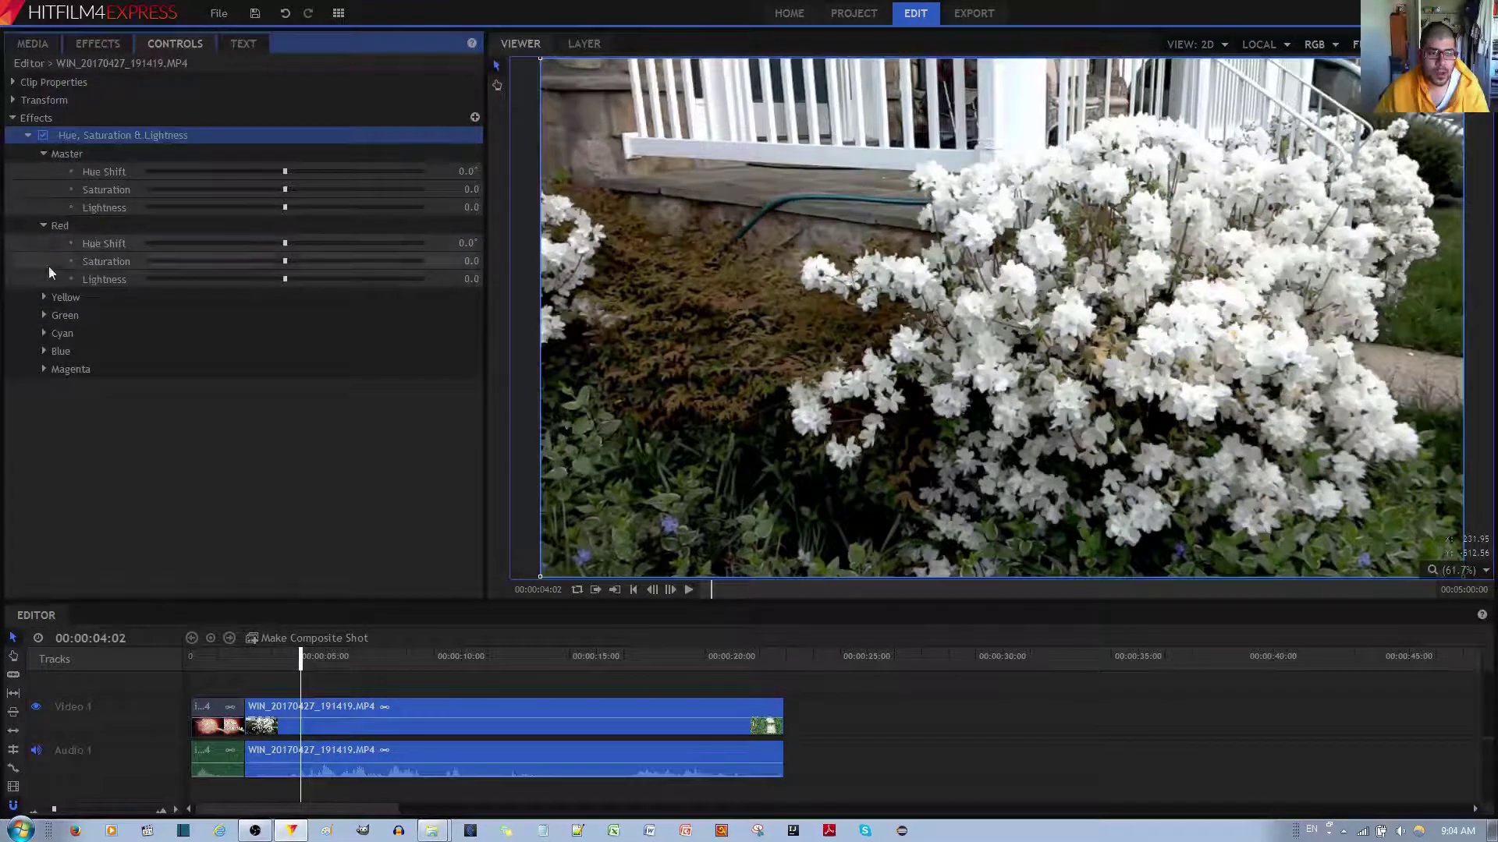
{"action": "left_click", "coordinate": [45, 298]}
{"action": "left_click", "coordinate": [43, 369]}
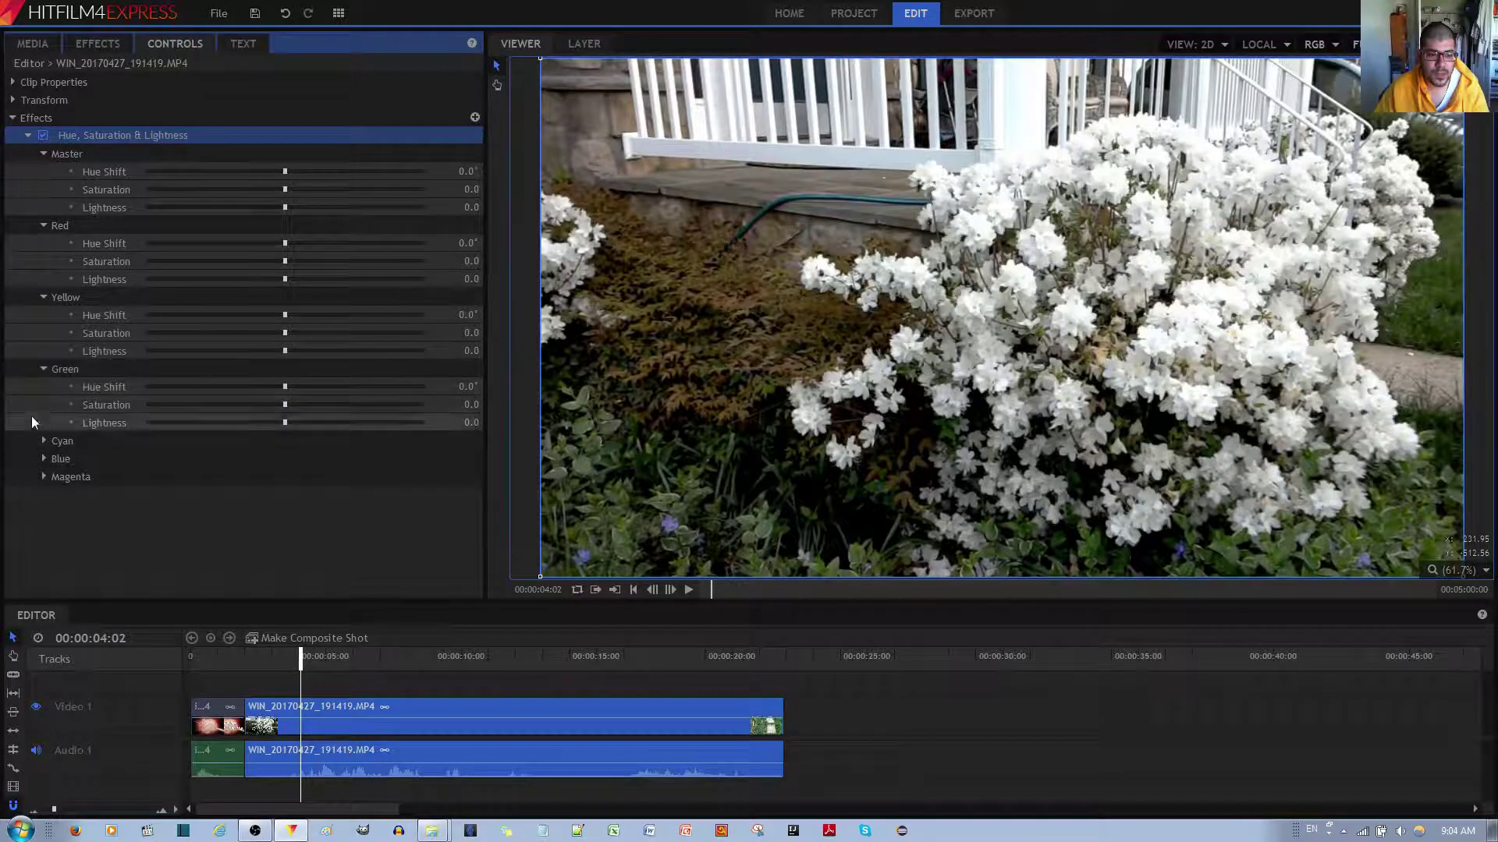
{"action": "left_click", "coordinate": [43, 442]}
{"action": "left_click", "coordinate": [43, 512]}
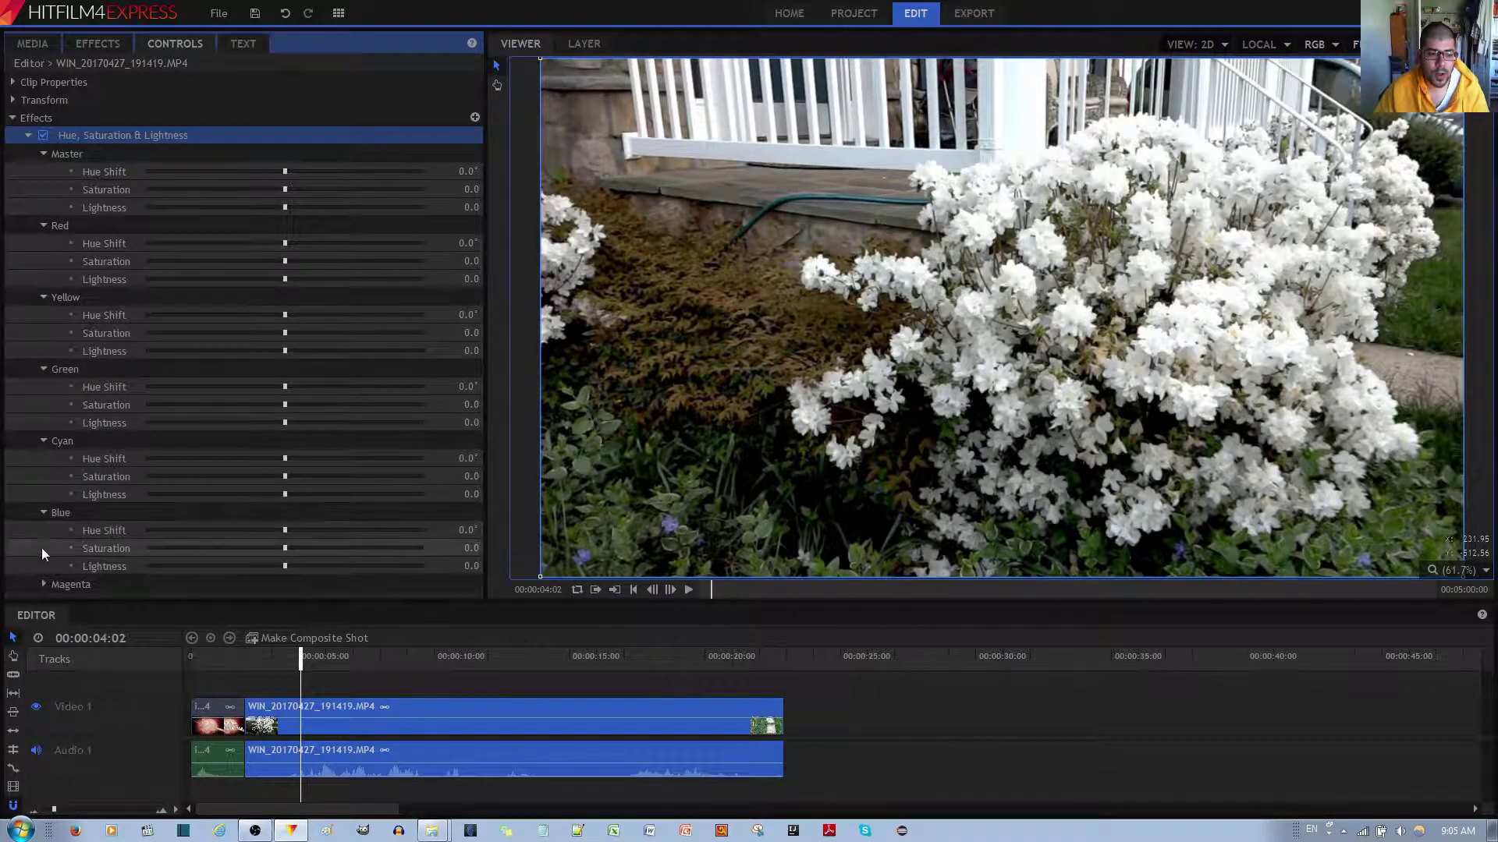
{"action": "left_click", "coordinate": [44, 584]}
{"action": "scroll", "coordinate": [116, 457], "scroll_direction": "down", "scroll_amount": 1}
{"action": "scroll", "coordinate": [125, 452], "scroll_direction": "up", "scroll_amount": 1}
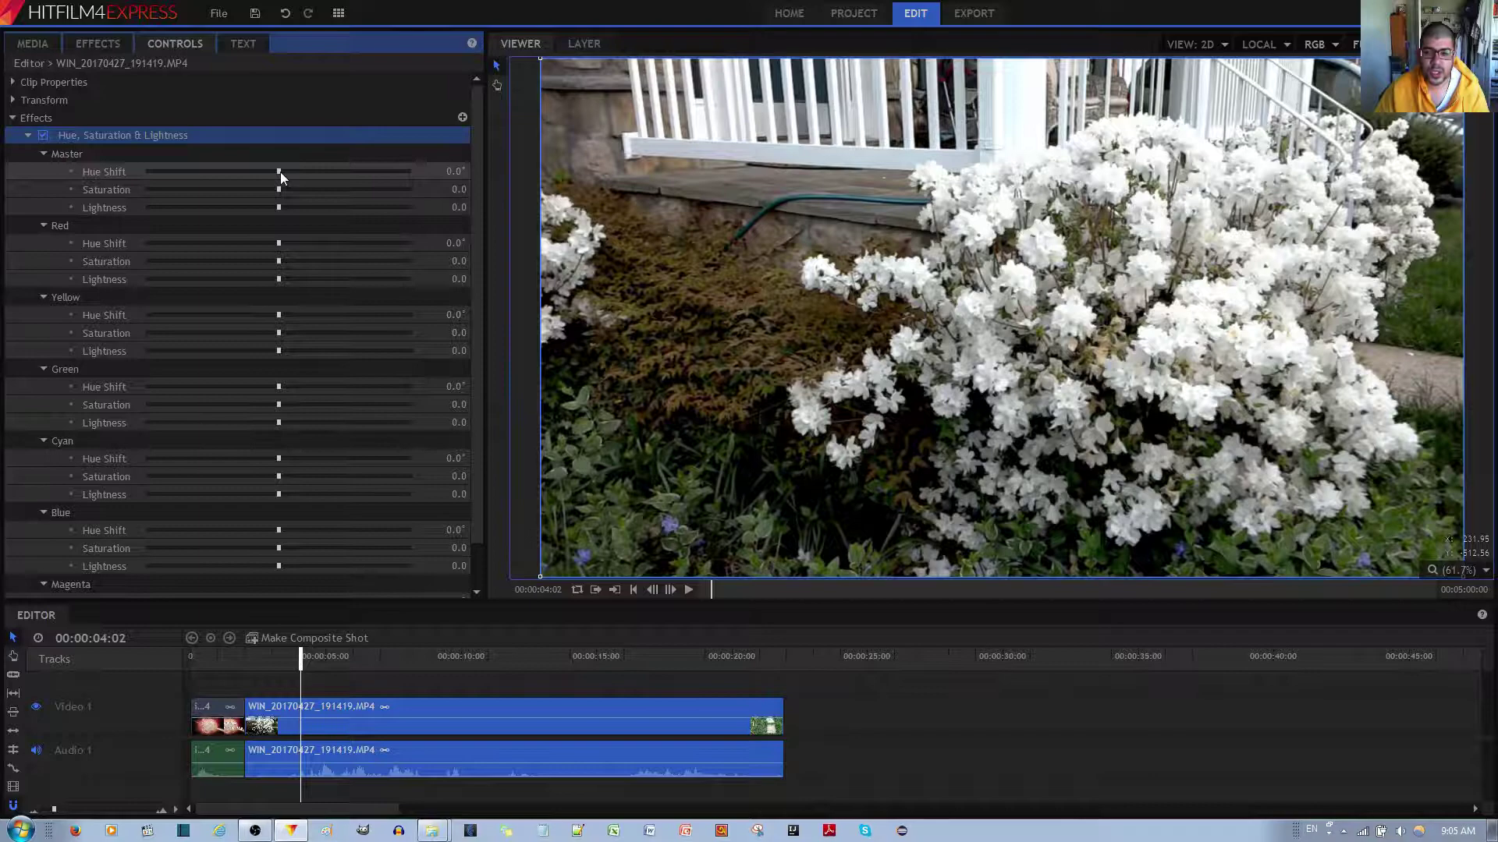
{"action": "left_click_drag", "start_coordinate": [279, 171], "coordinate": [431, 182]}
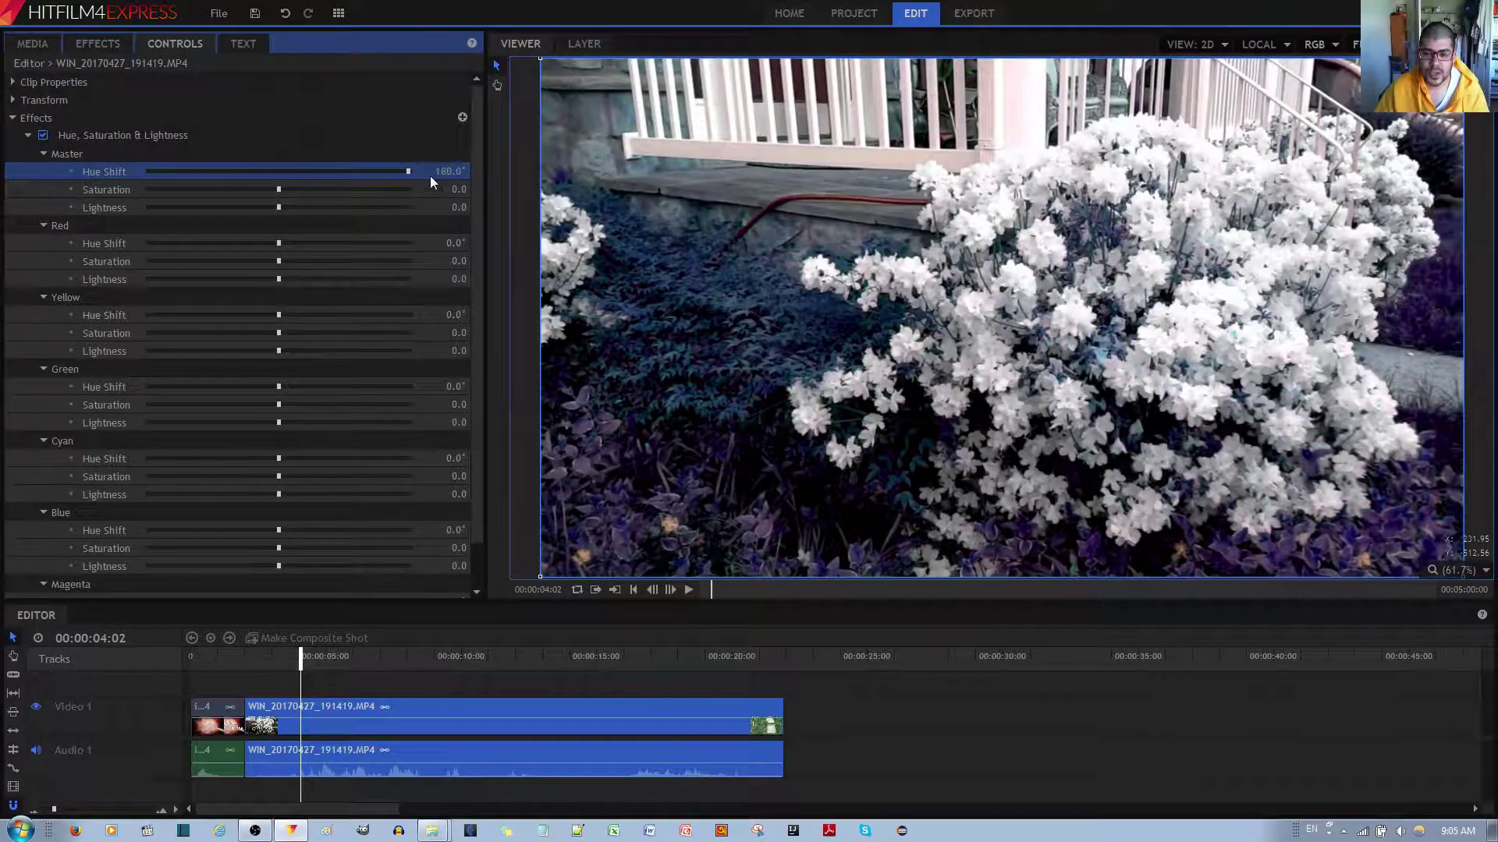
{"action": "double_click", "coordinate": [446, 180]}
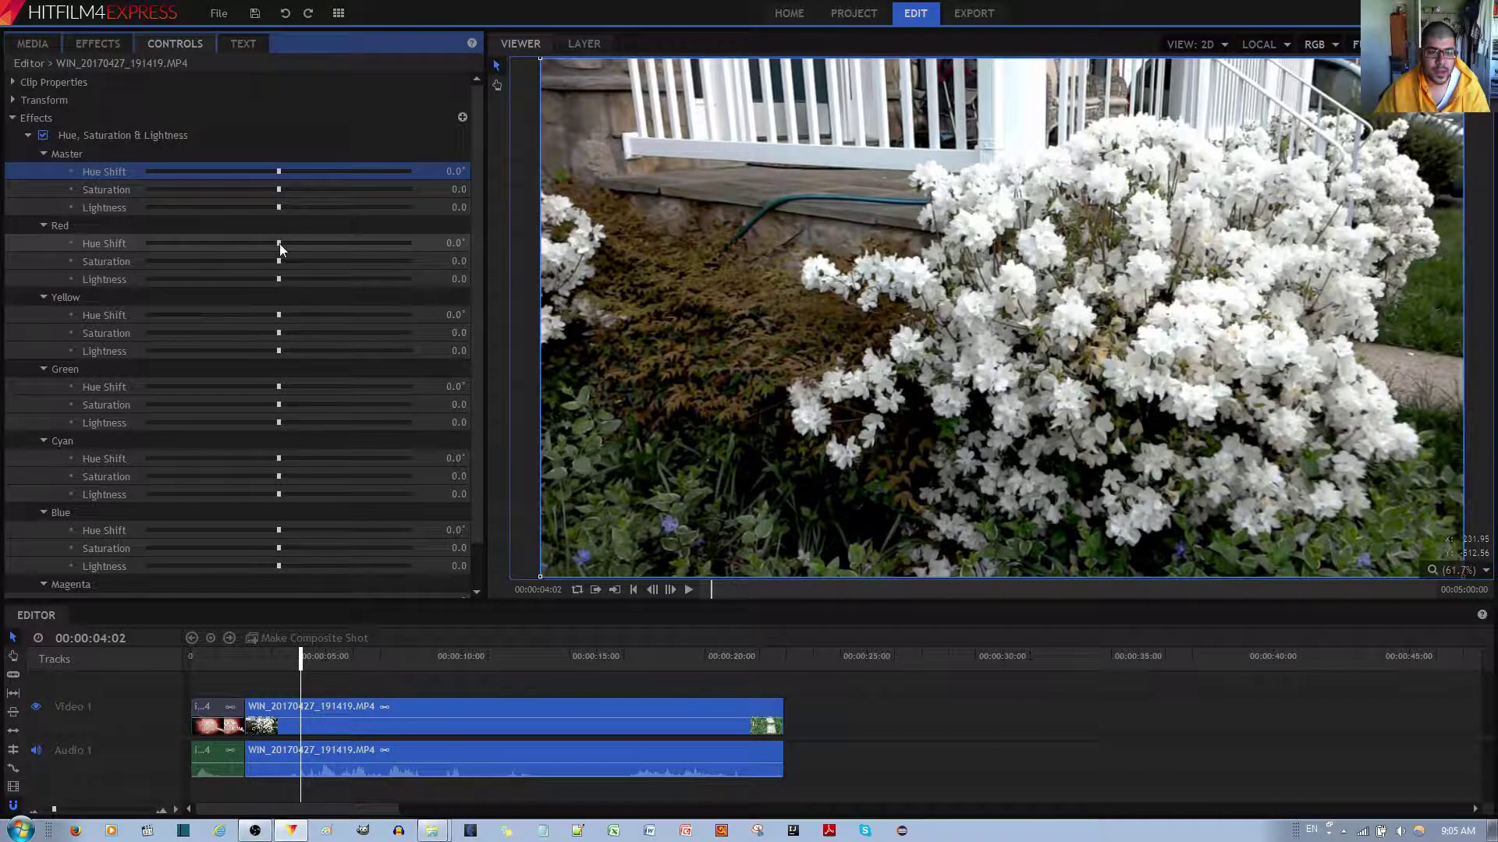
{"action": "mouse_move", "coordinate": [277, 243]}
{"action": "left_mouse_down"}
{"action": "mouse_move", "coordinate": [143, 245]}
{"action": "mouse_move", "coordinate": [278, 242]}
{"action": "left_mouse_up"}
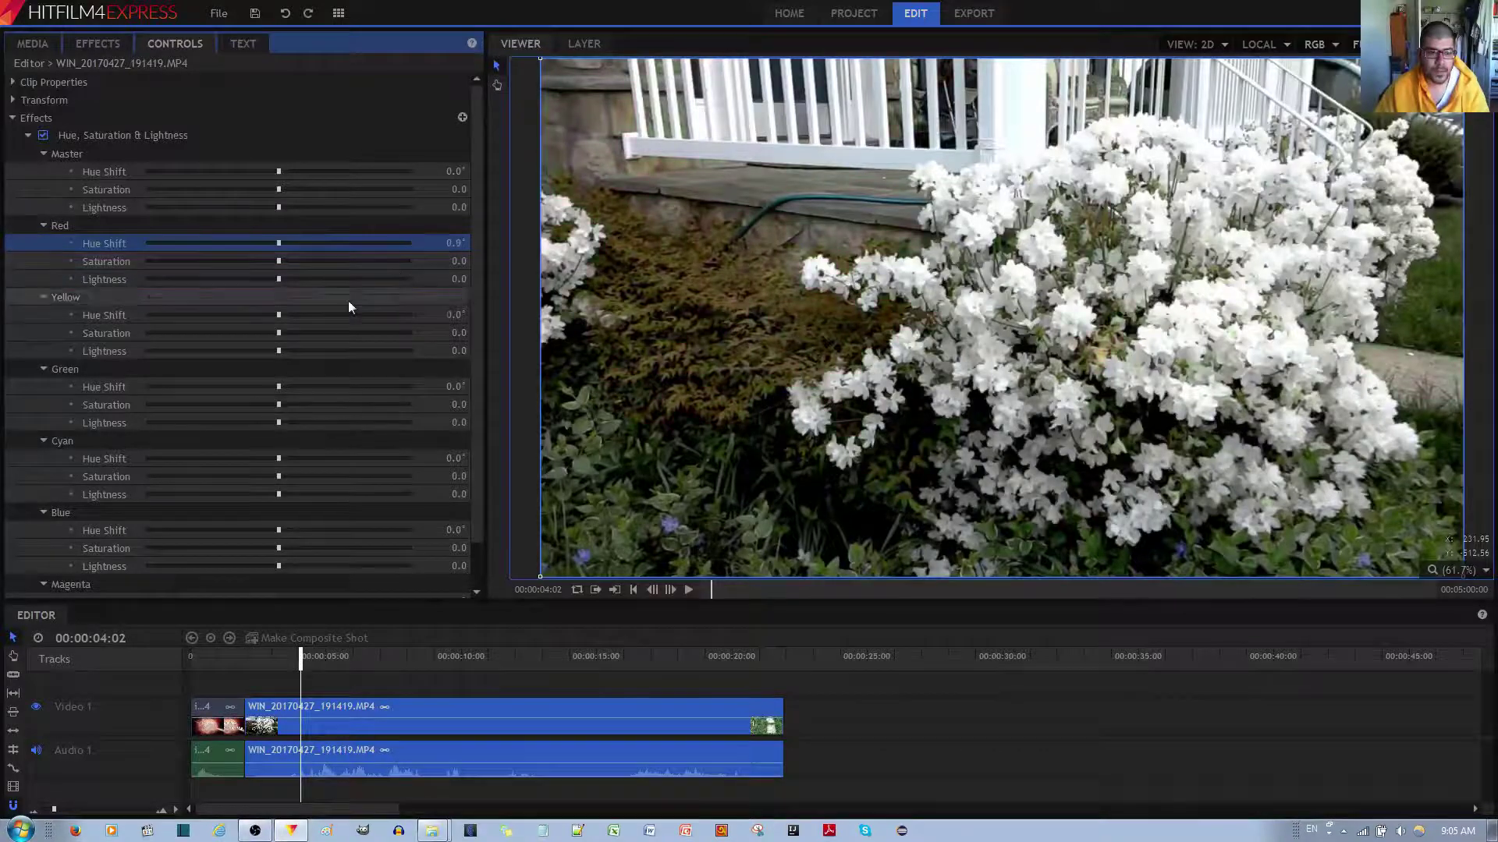
{"action": "left_click_drag", "start_coordinate": [274, 316], "coordinate": [405, 319]}
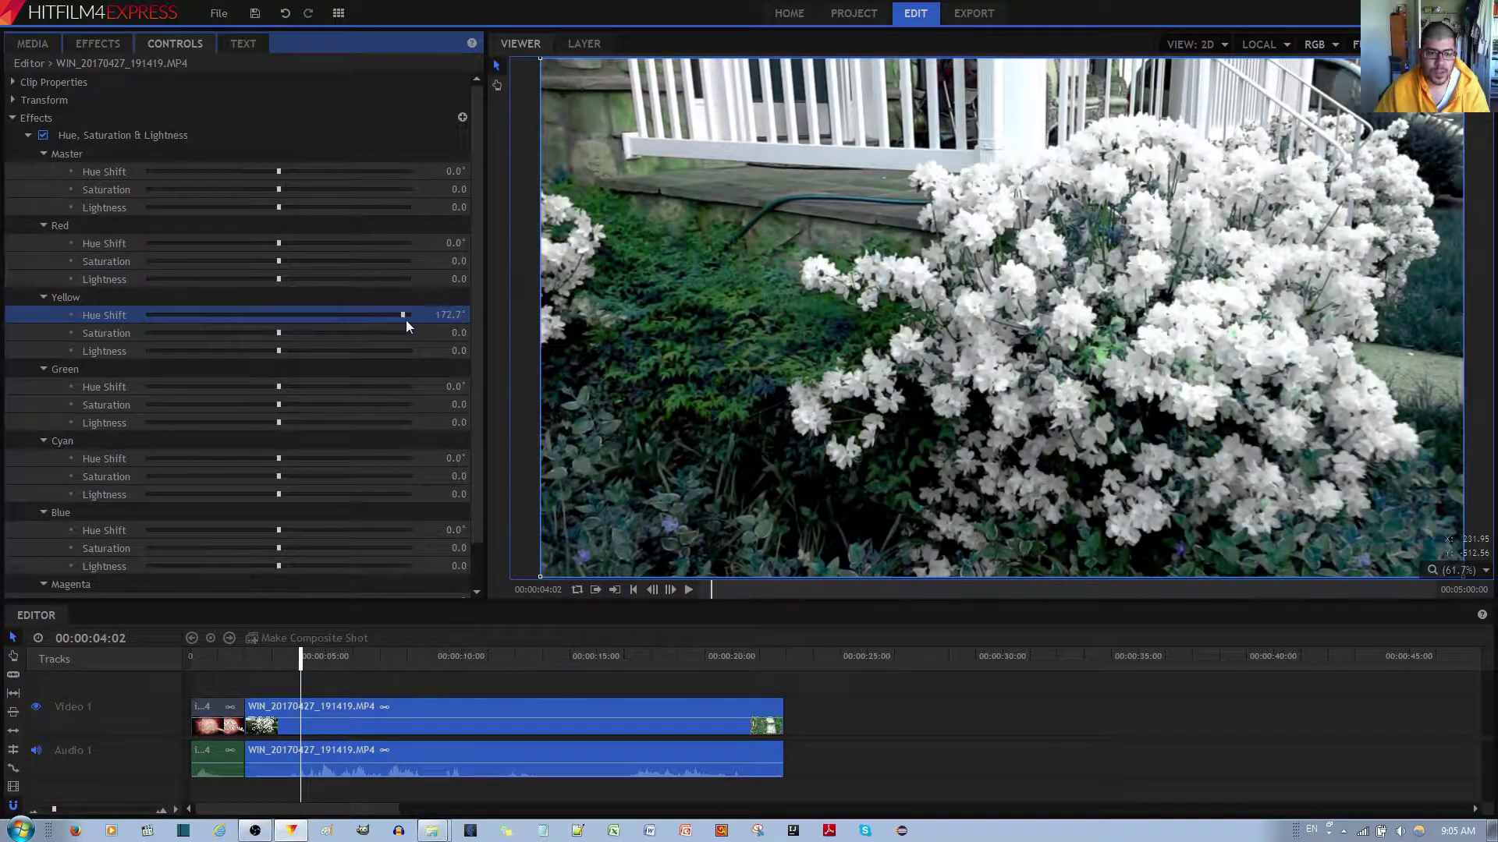
{"action": "key", "text": "ctrl+z"}
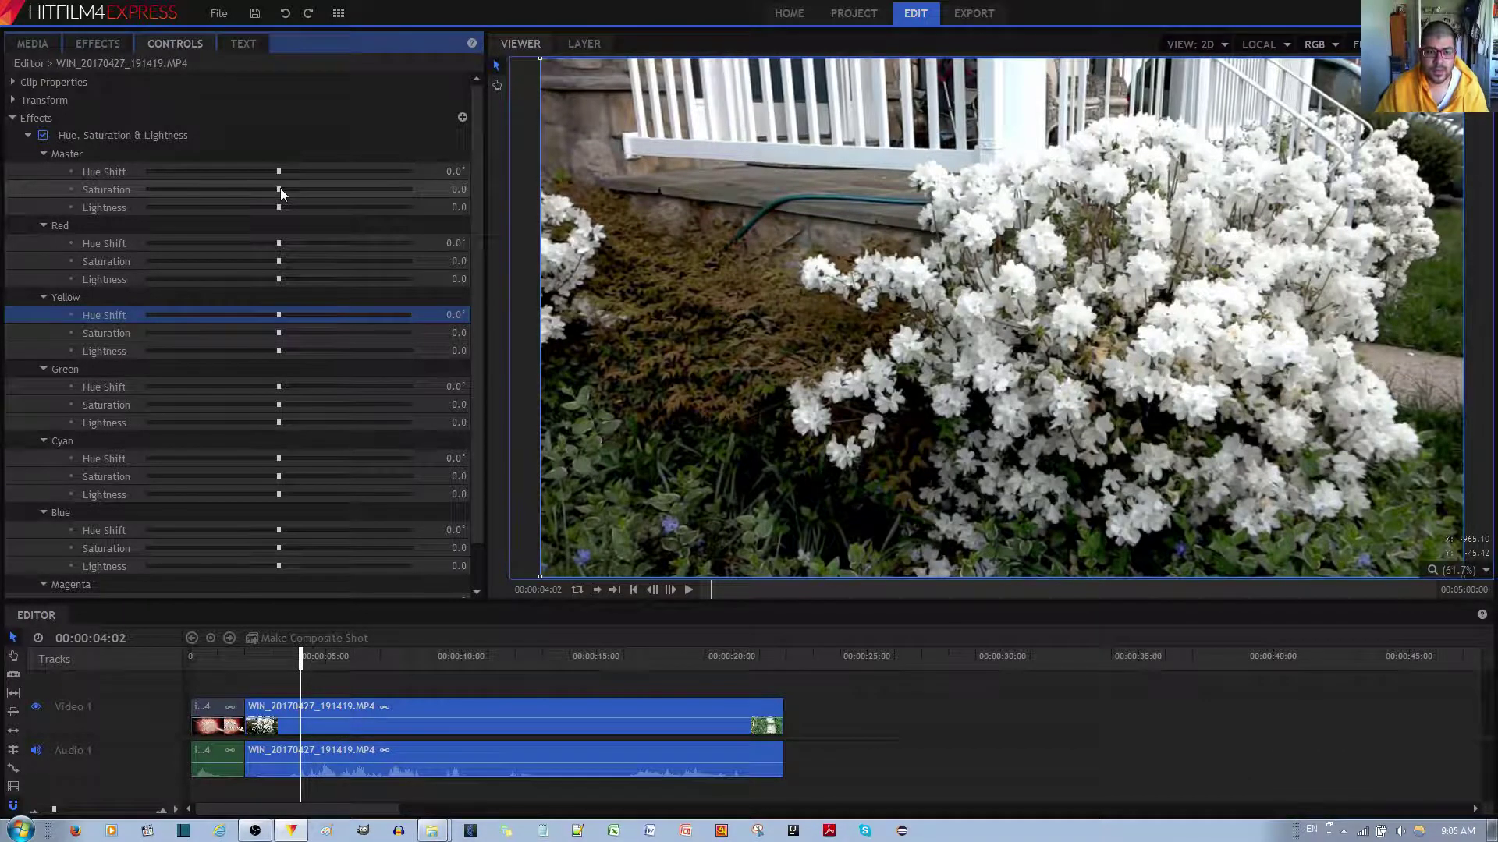
{"action": "left_click_drag", "start_coordinate": [279, 189], "coordinate": [110, 198]}
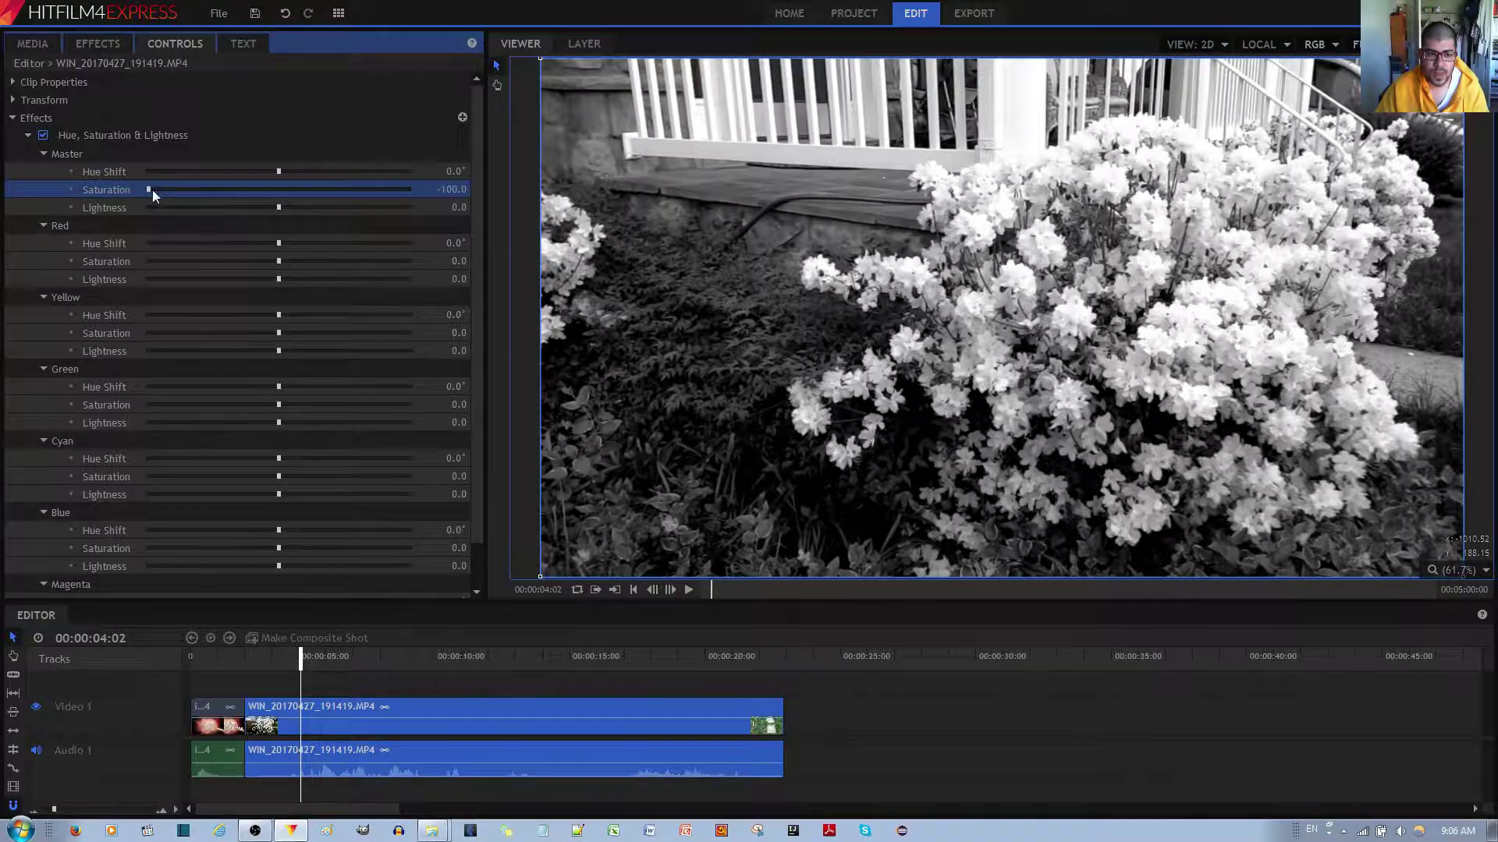
{"action": "left_click_drag", "start_coordinate": [148, 189], "coordinate": [401, 195]}
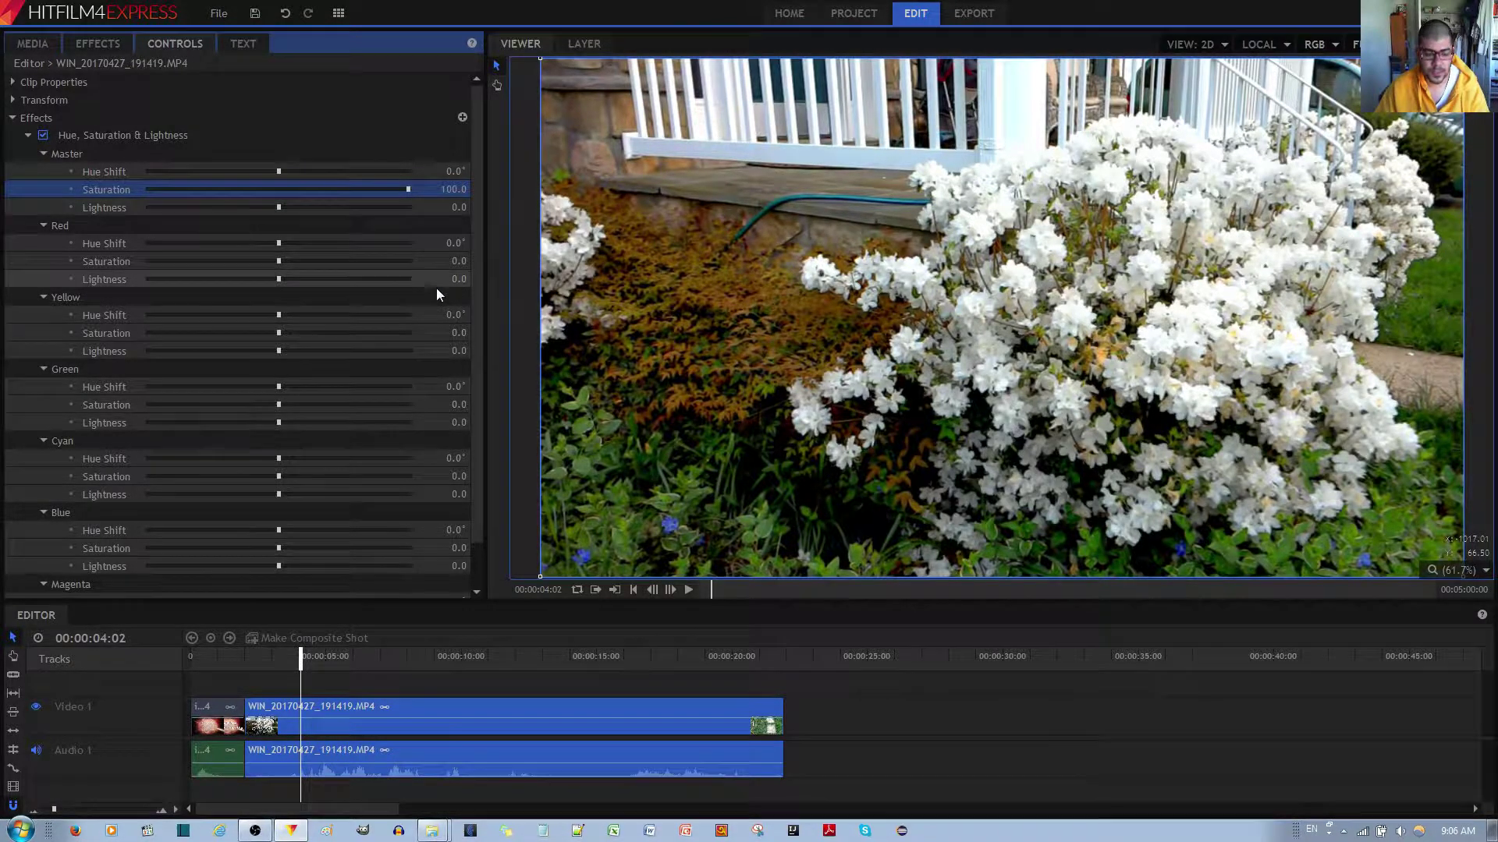
{"action": "left_click_drag", "start_coordinate": [408, 190], "coordinate": [265, 208]}
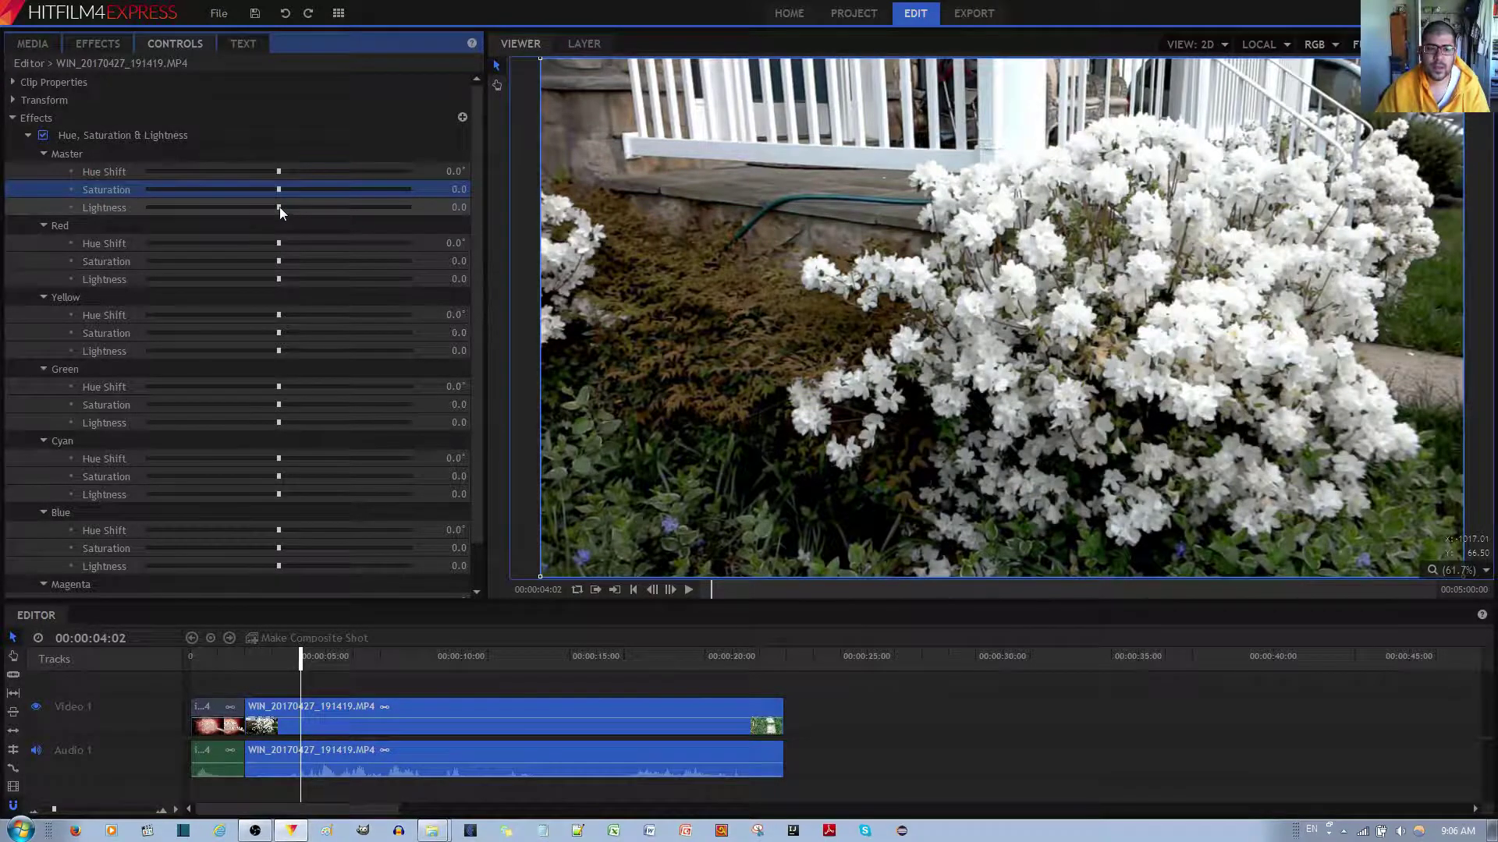
{"action": "mouse_move", "coordinate": [279, 208]}
{"action": "left_mouse_down"}
{"action": "mouse_move", "coordinate": [115, 215]}
{"action": "mouse_move", "coordinate": [427, 210]}
{"action": "mouse_move", "coordinate": [279, 209]}
{"action": "left_mouse_up"}
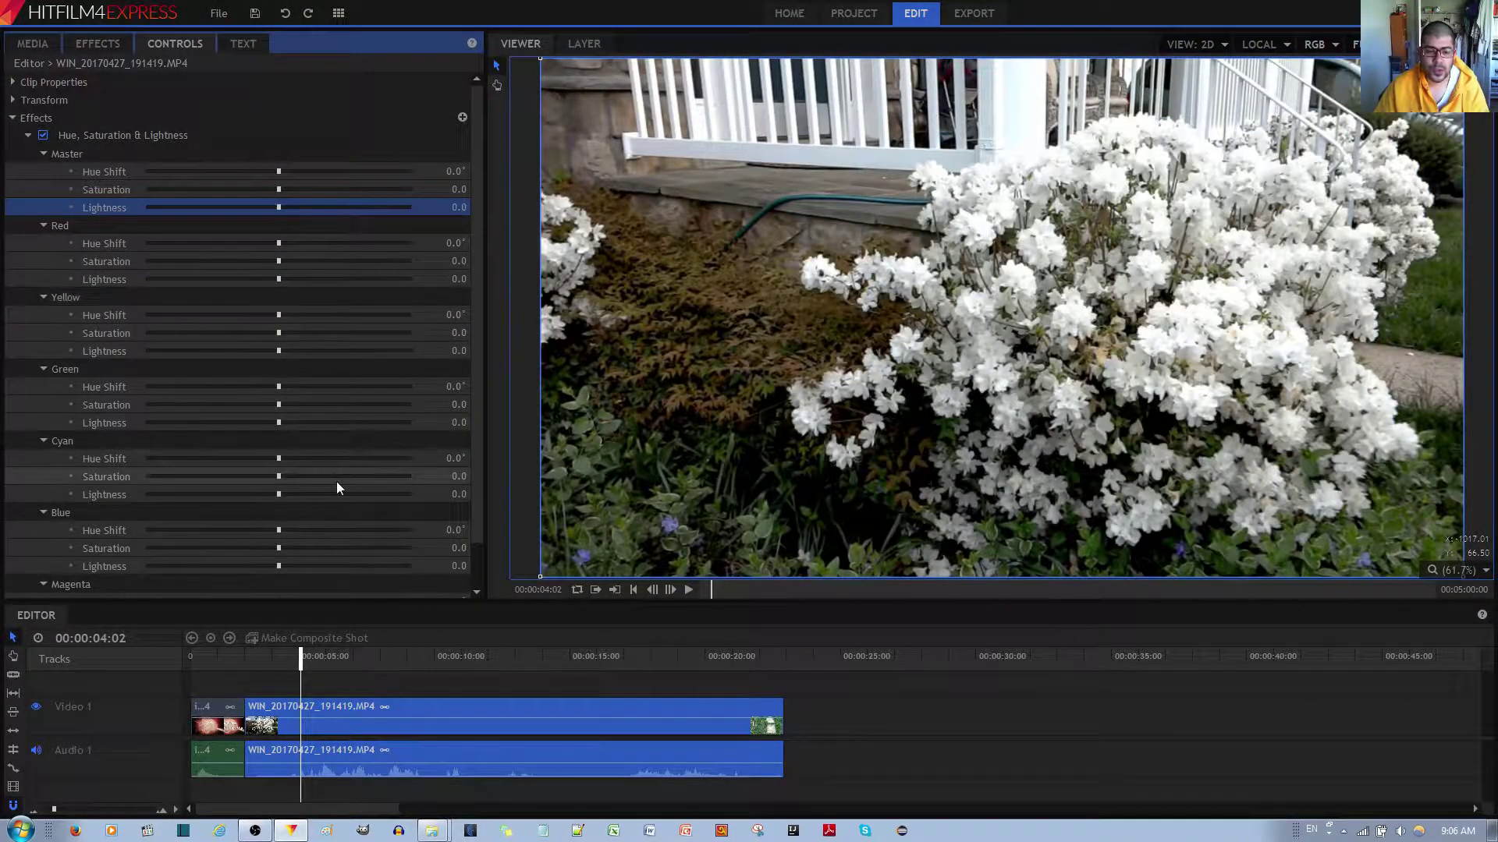
Step: Turn the flower clip into a composite shot
{"action": "left_click", "coordinate": [434, 720]}
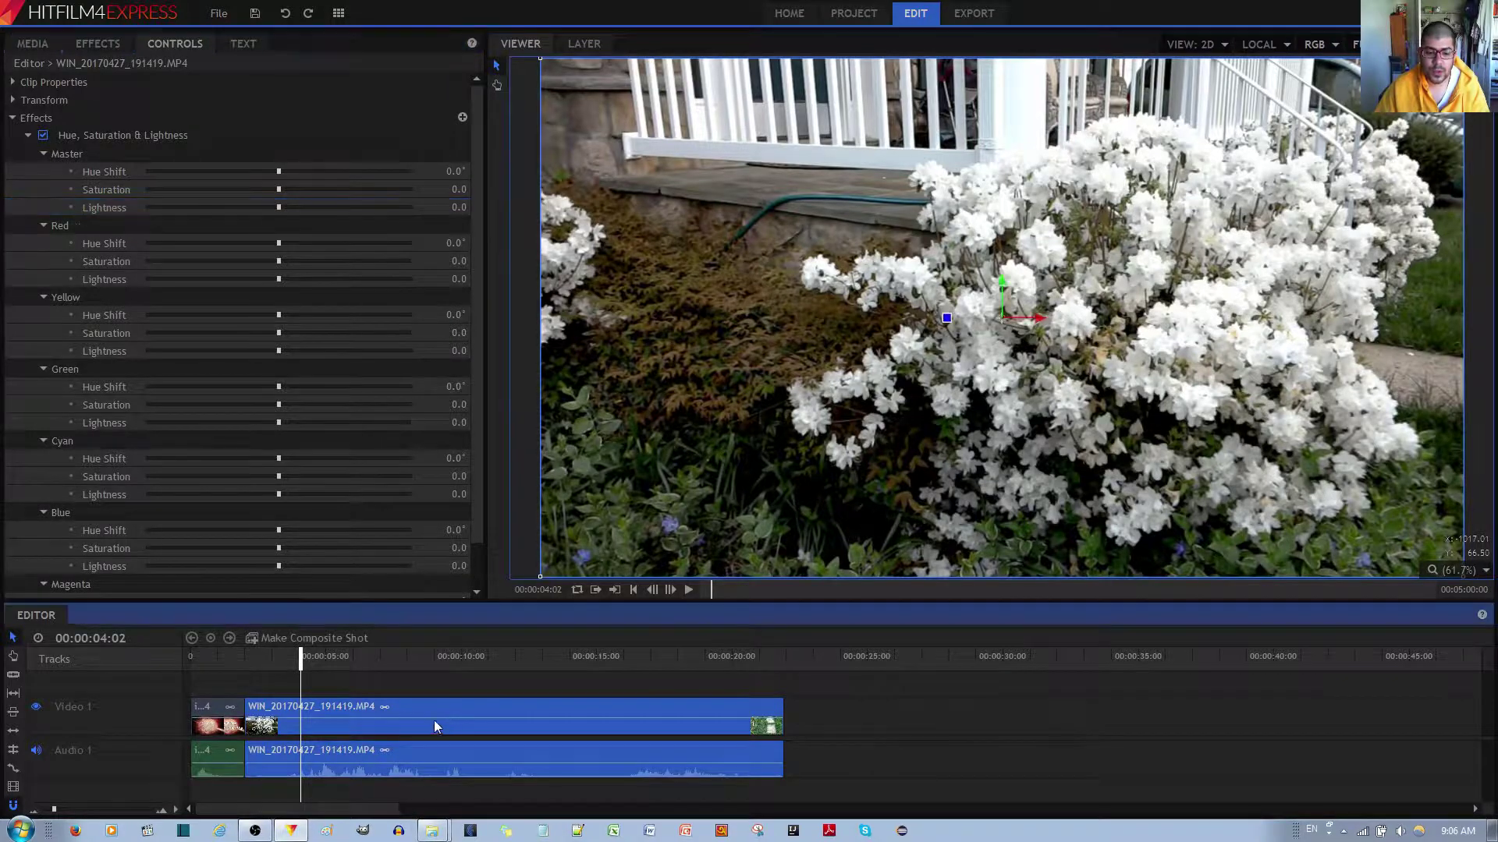
{"action": "left_click", "coordinate": [325, 643]}
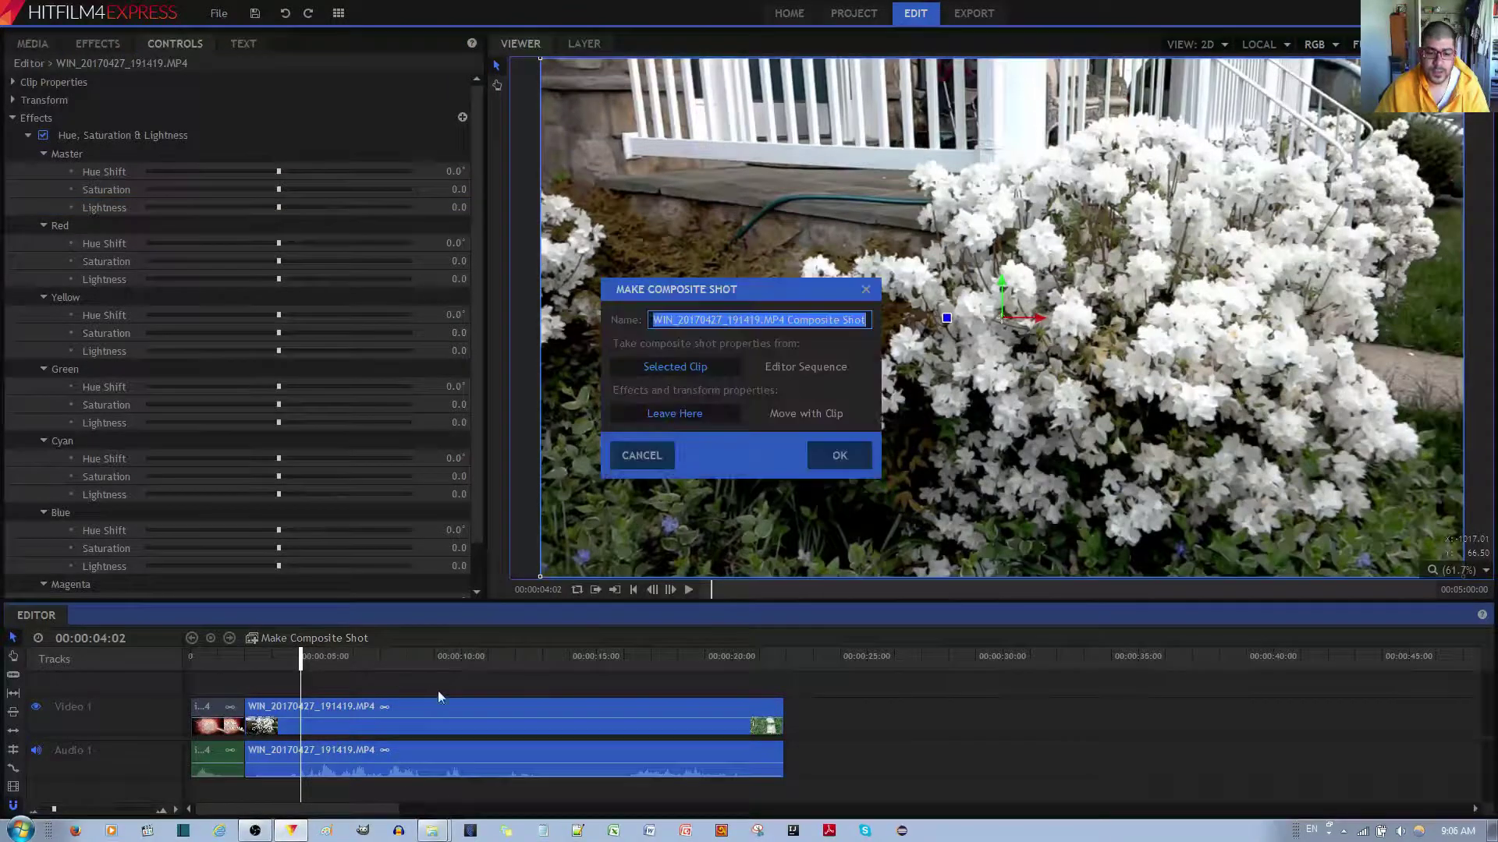
{"action": "left_click", "coordinate": [839, 456]}
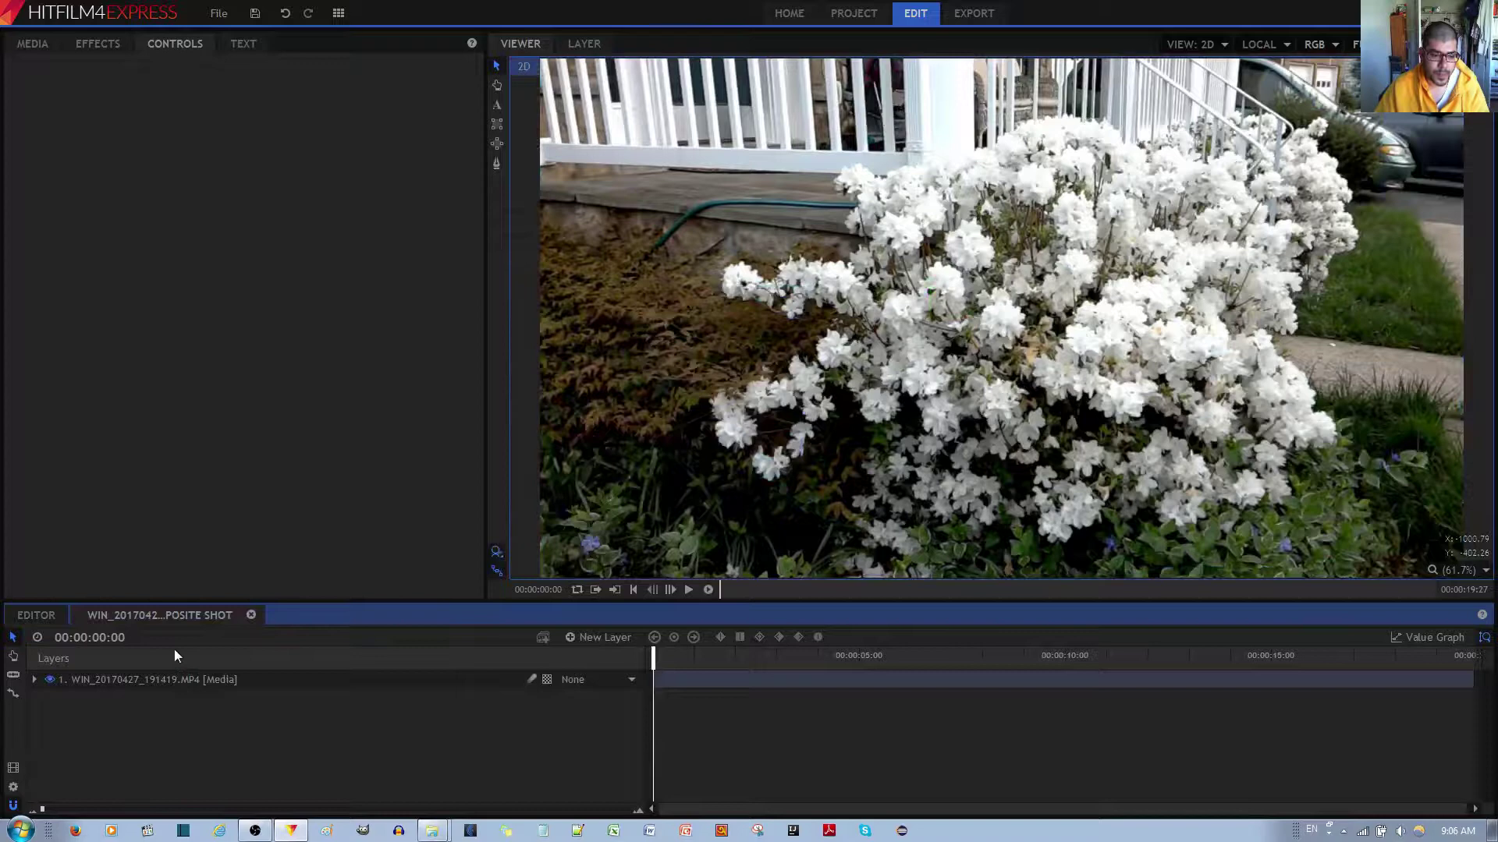
Step: Expand layer 1 > Effects > Hue, Saturation & Lightness > Master in the timeline
{"action": "left_click", "coordinate": [35, 679]}
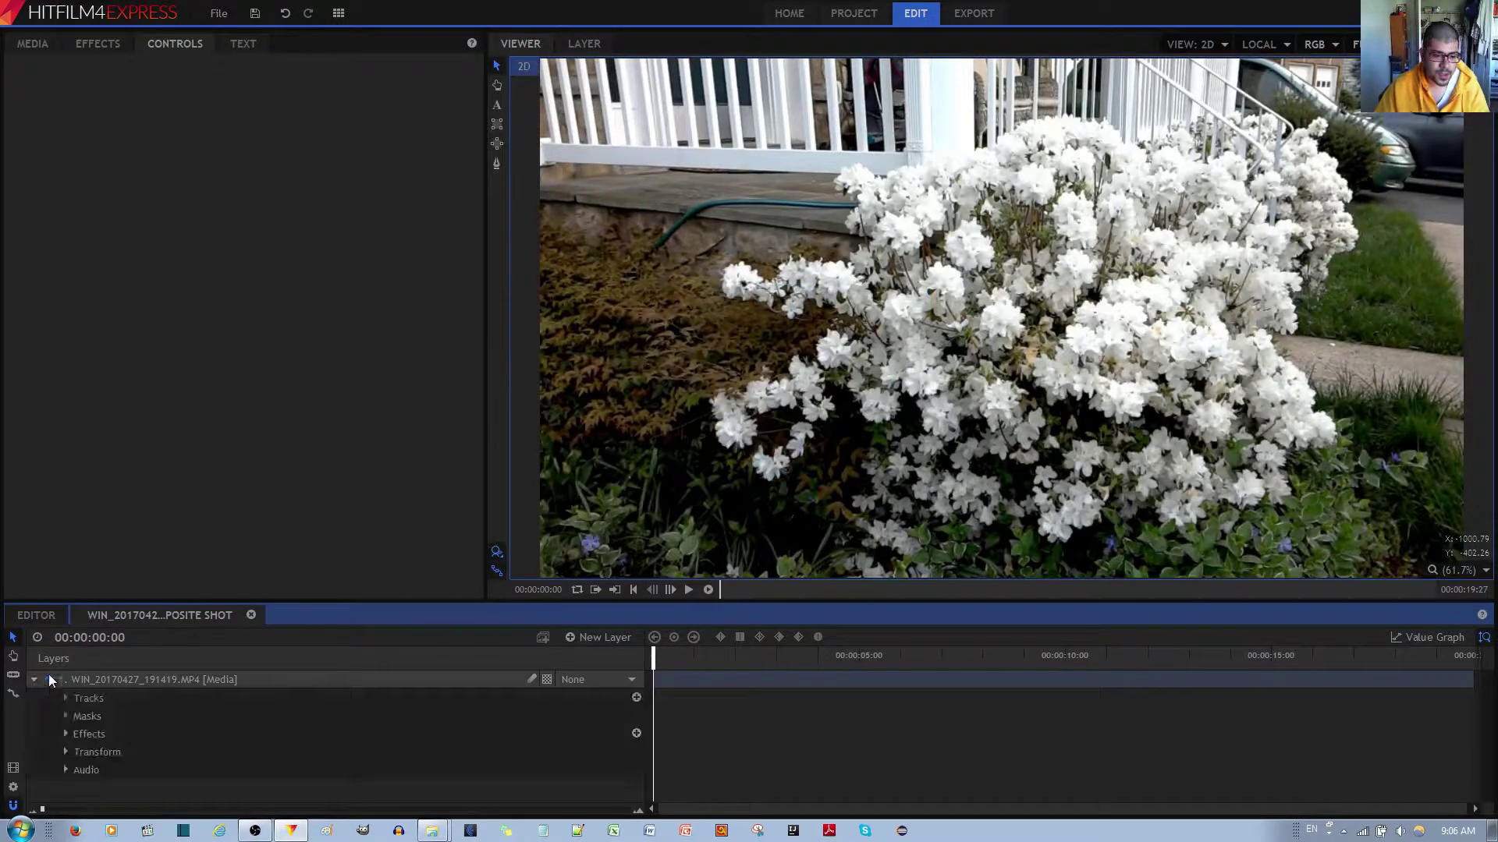
{"action": "left_click", "coordinate": [66, 733]}
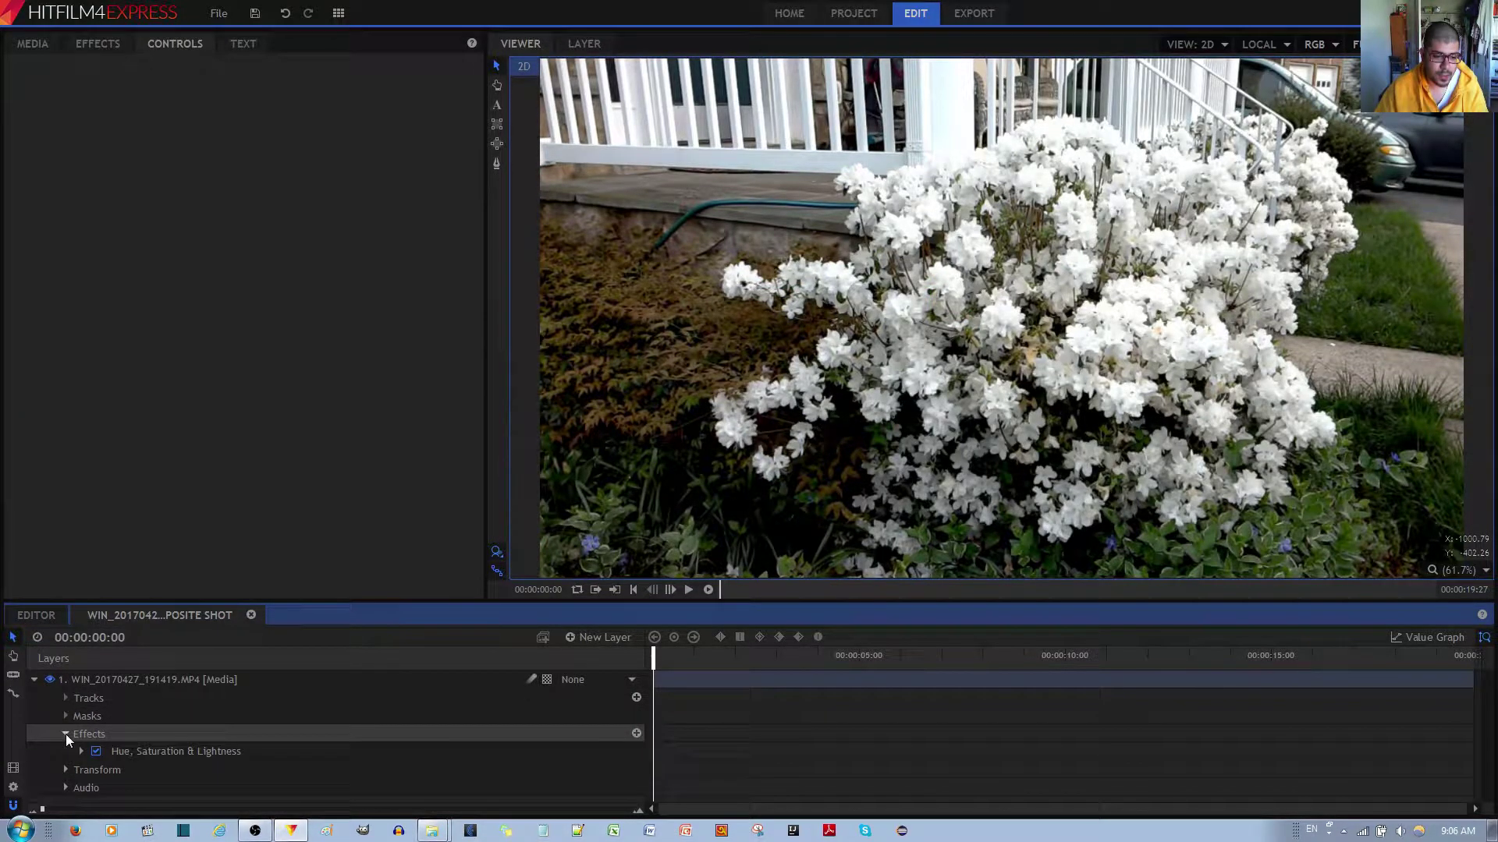
{"action": "left_click", "coordinate": [80, 753]}
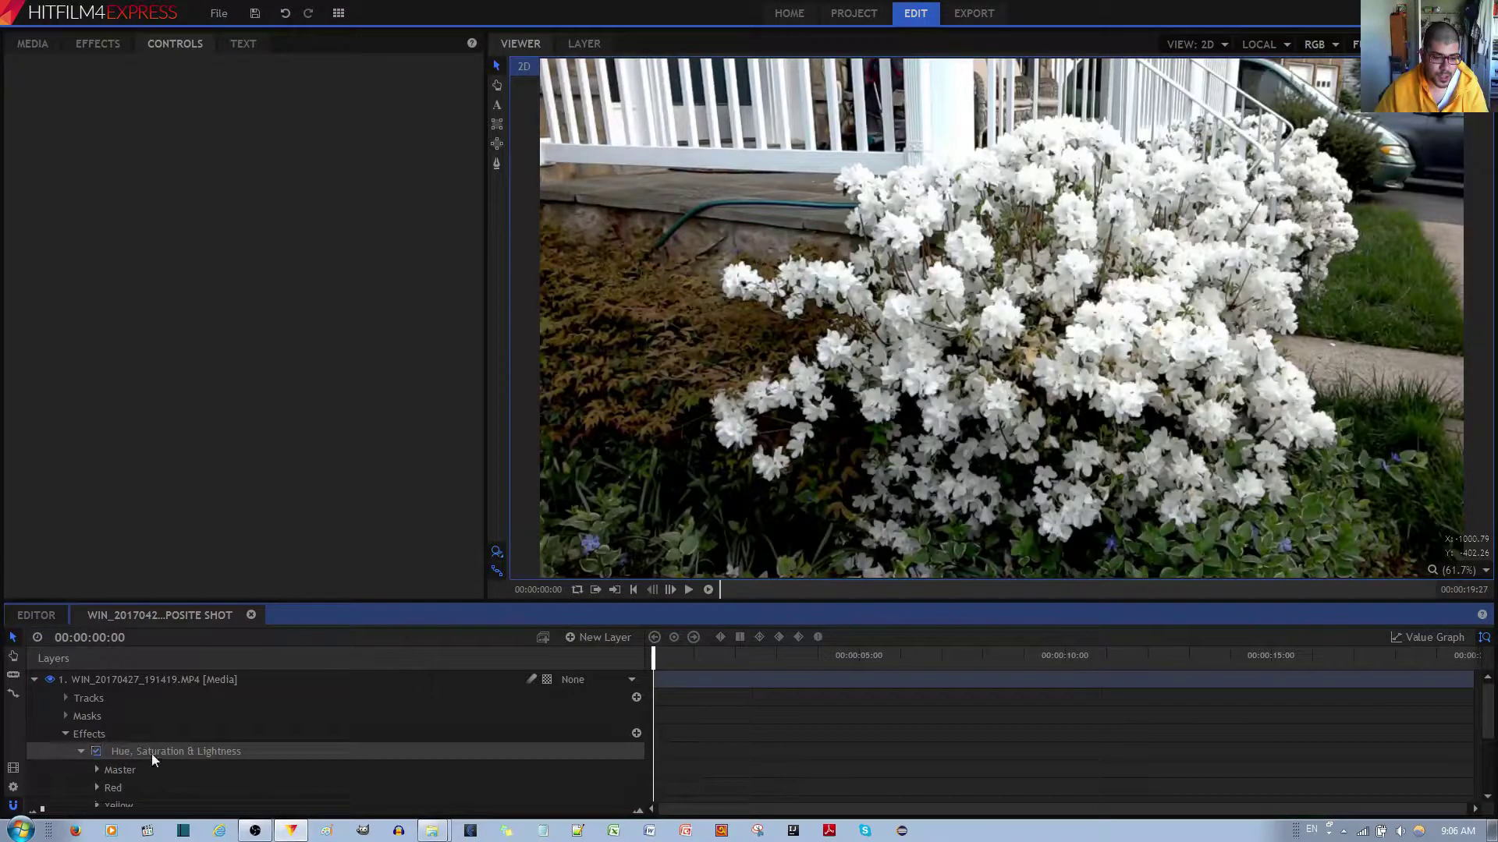
{"action": "scroll", "coordinate": [156, 749], "scroll_direction": "down", "scroll_amount": 2}
{"action": "left_click", "coordinate": [95, 719]}
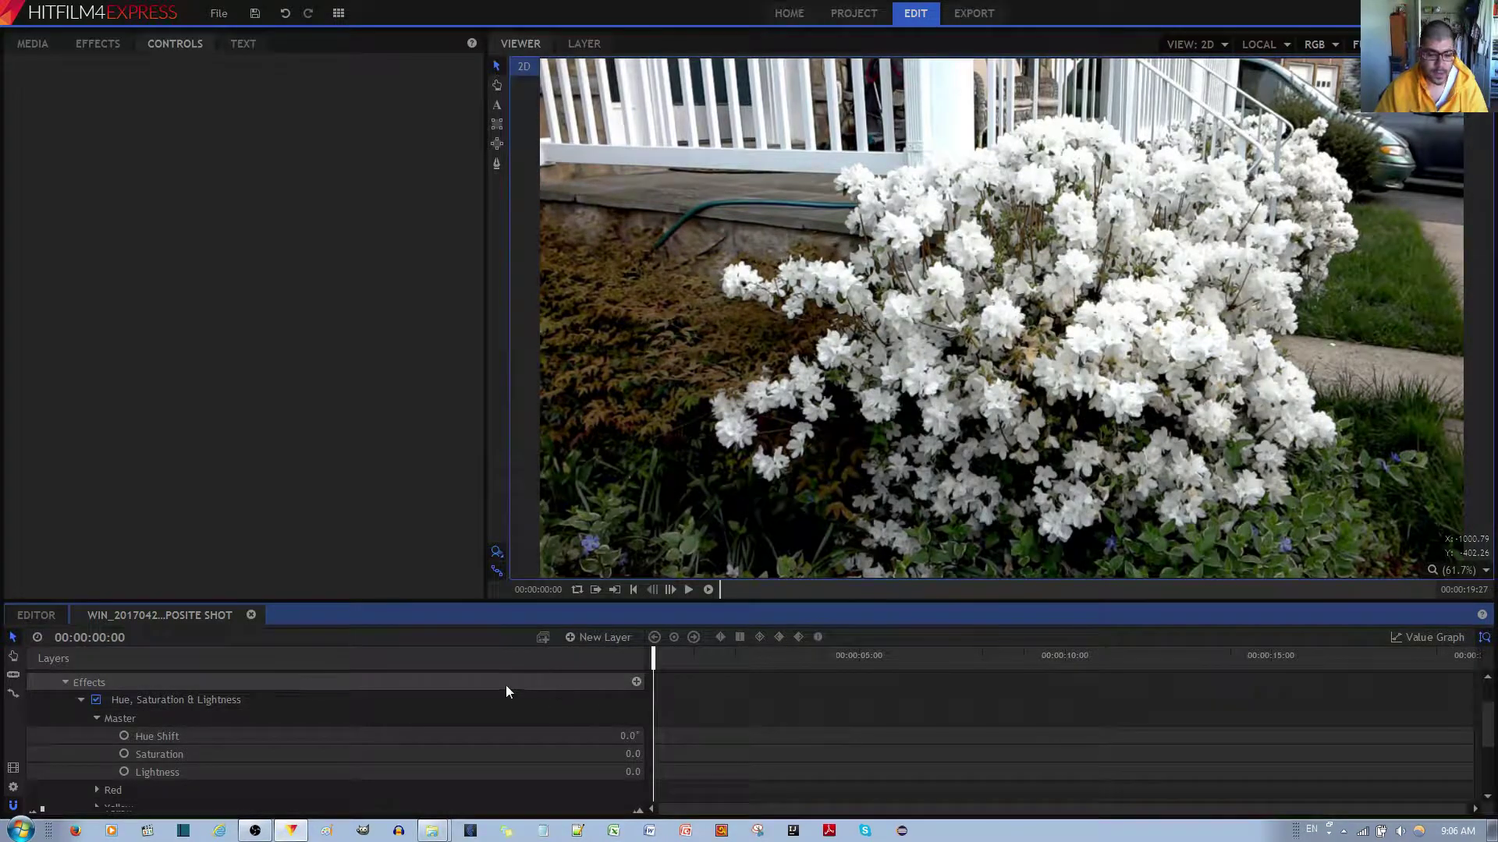
Step: Keyframe Hue Shift at 0.0° at 00:00:00:00 and 36.0° at 00:00:10:03
{"action": "left_click", "coordinate": [125, 737]}
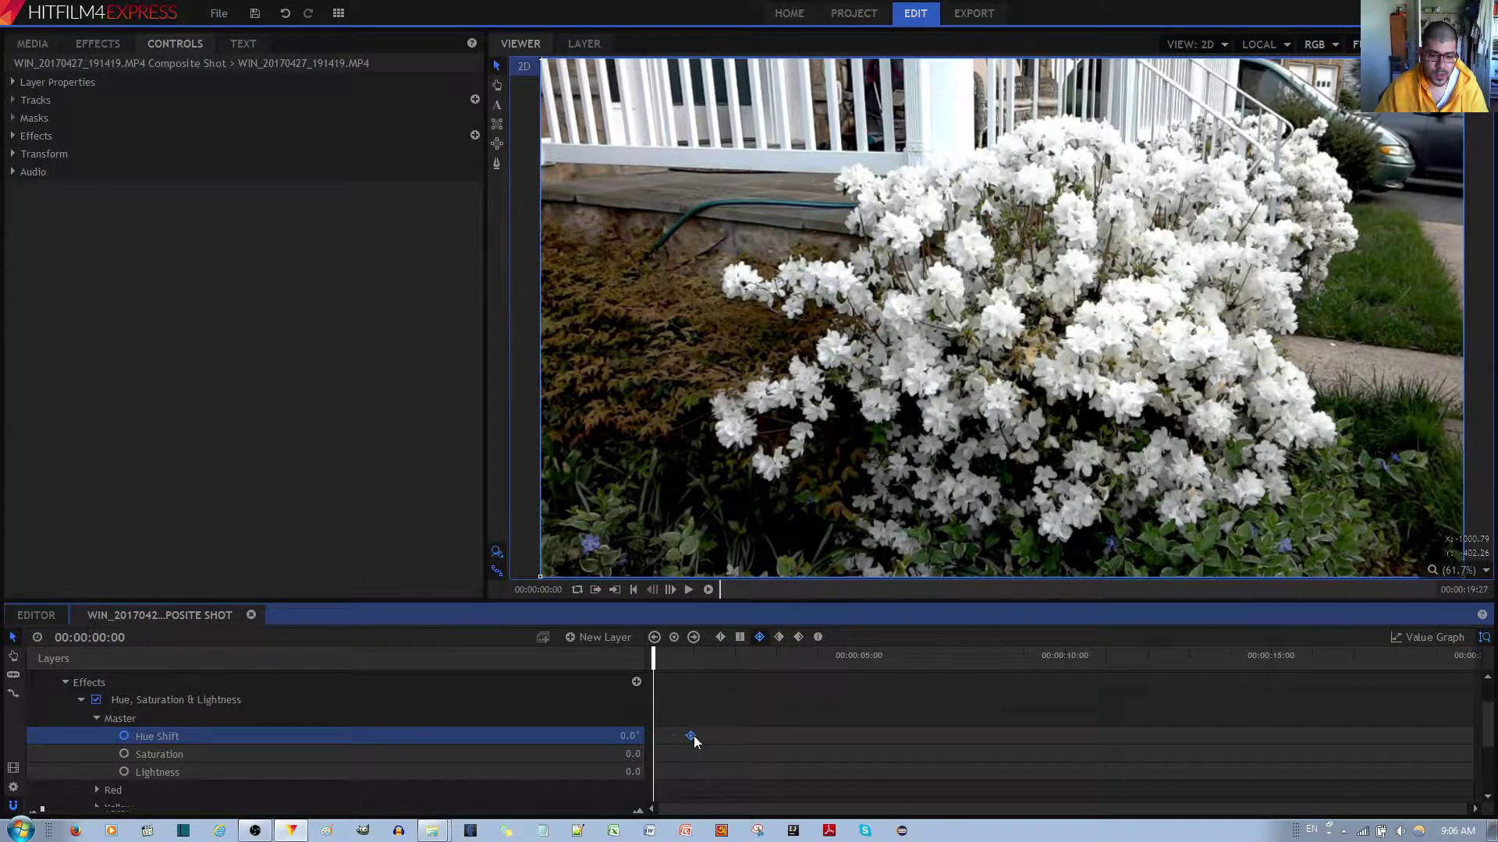
{"action": "left_click", "coordinate": [655, 660]}
{"action": "left_click", "coordinate": [694, 660]}
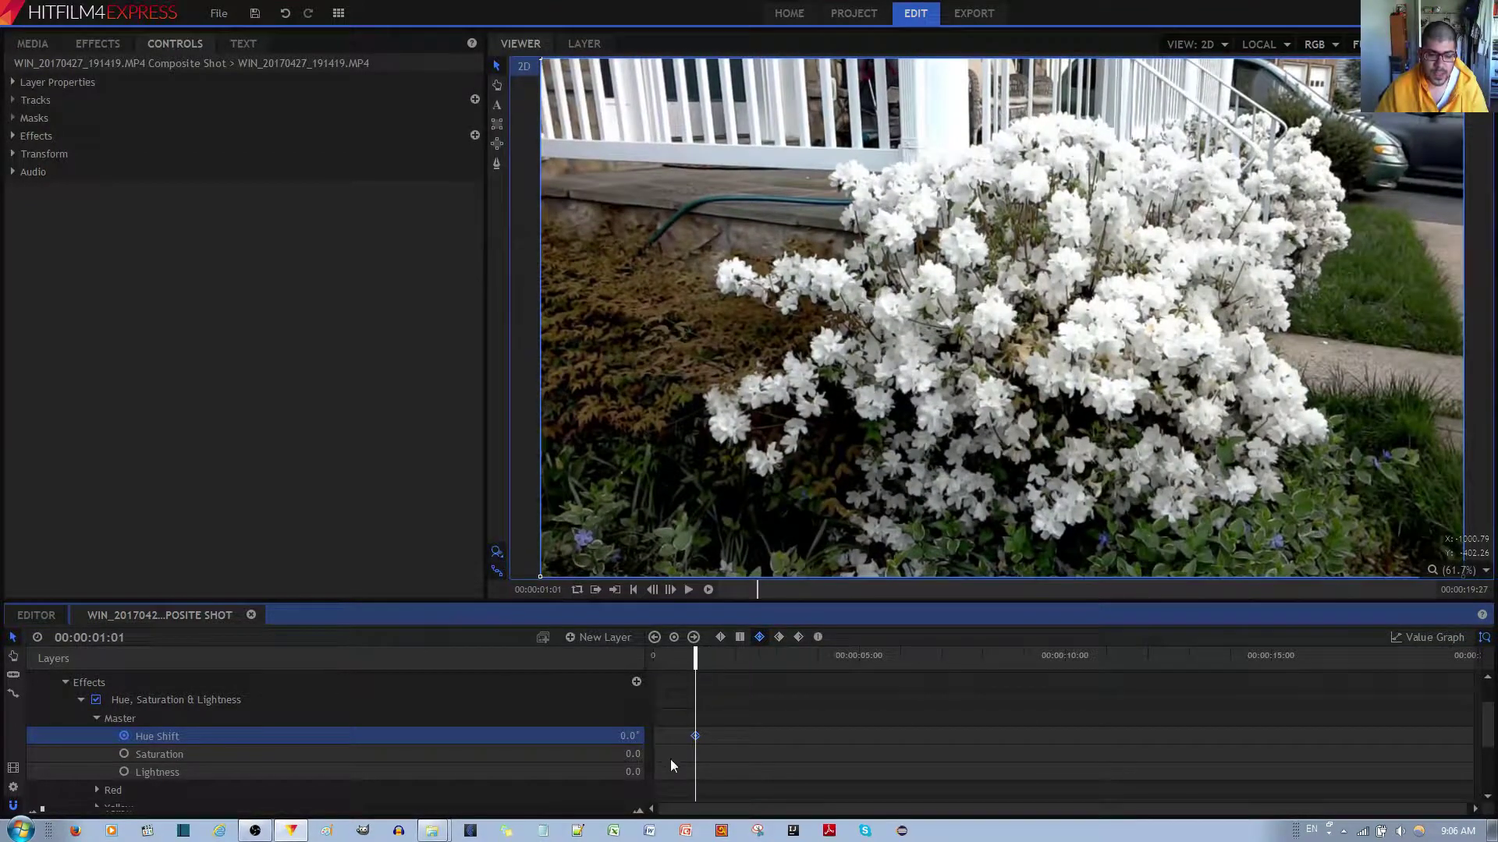
{"action": "left_click_drag", "start_coordinate": [695, 662], "coordinate": [1068, 671]}
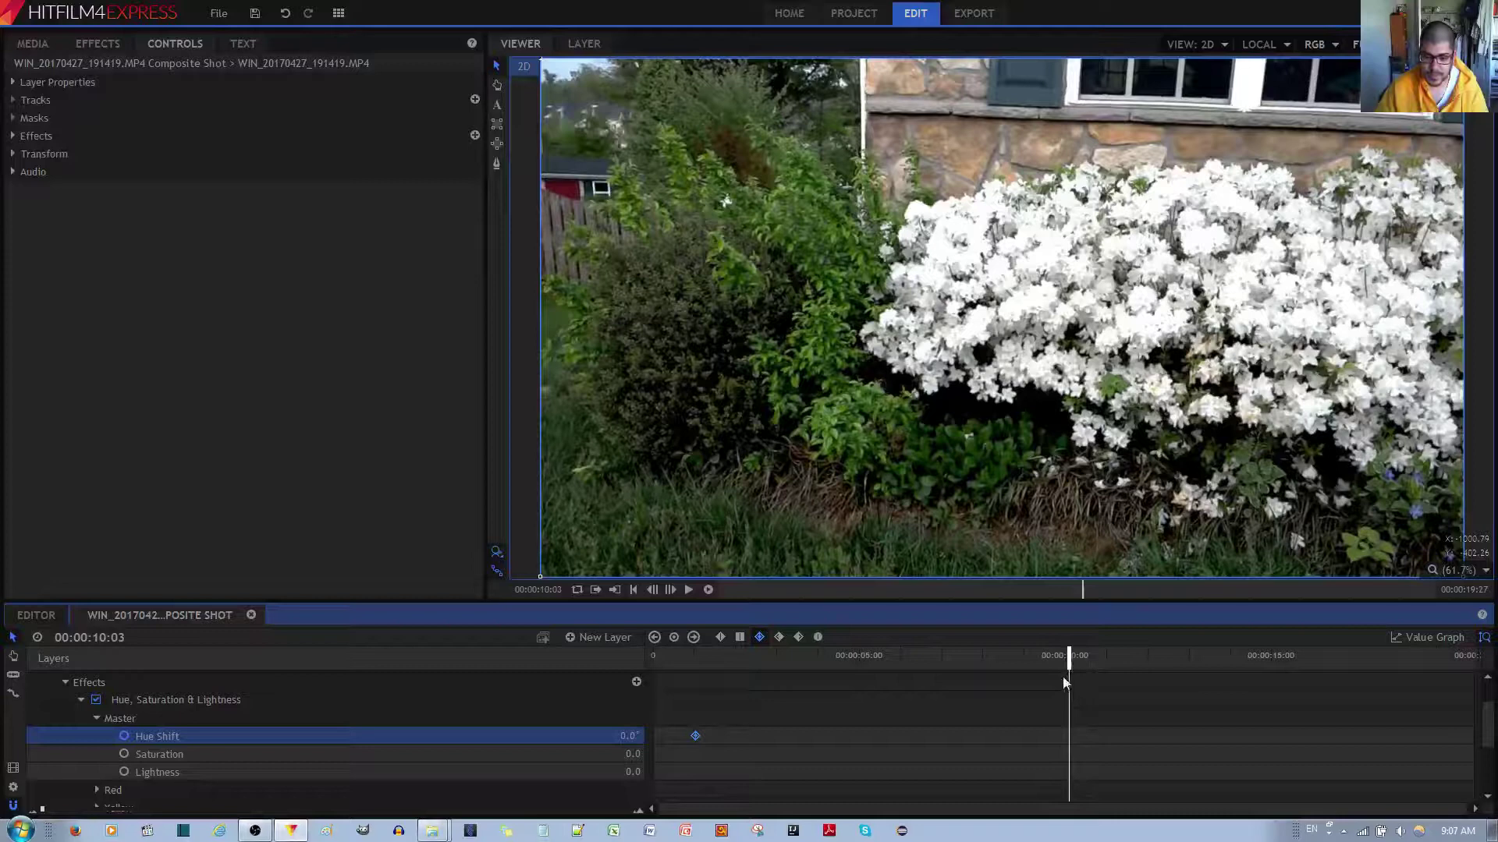
{"action": "left_click_drag", "start_coordinate": [614, 738], "coordinate": [642, 737]}
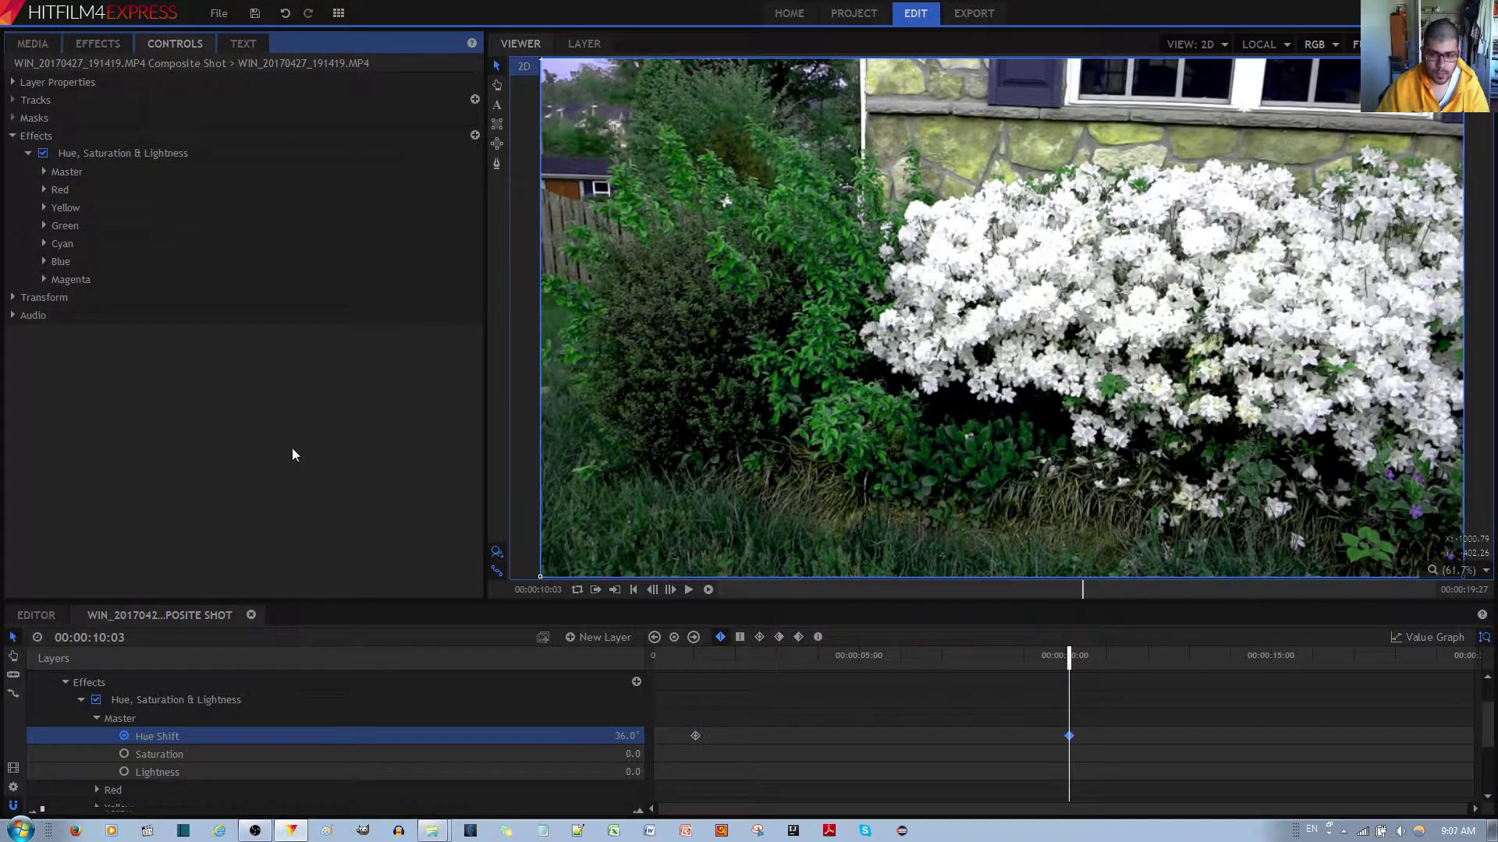
Step: Try Master Hue Shift values with the slider, from 180.0° back toward natural colours
{"action": "left_click", "coordinate": [44, 172]}
{"action": "left_click_drag", "start_coordinate": [312, 189], "coordinate": [127, 194]}
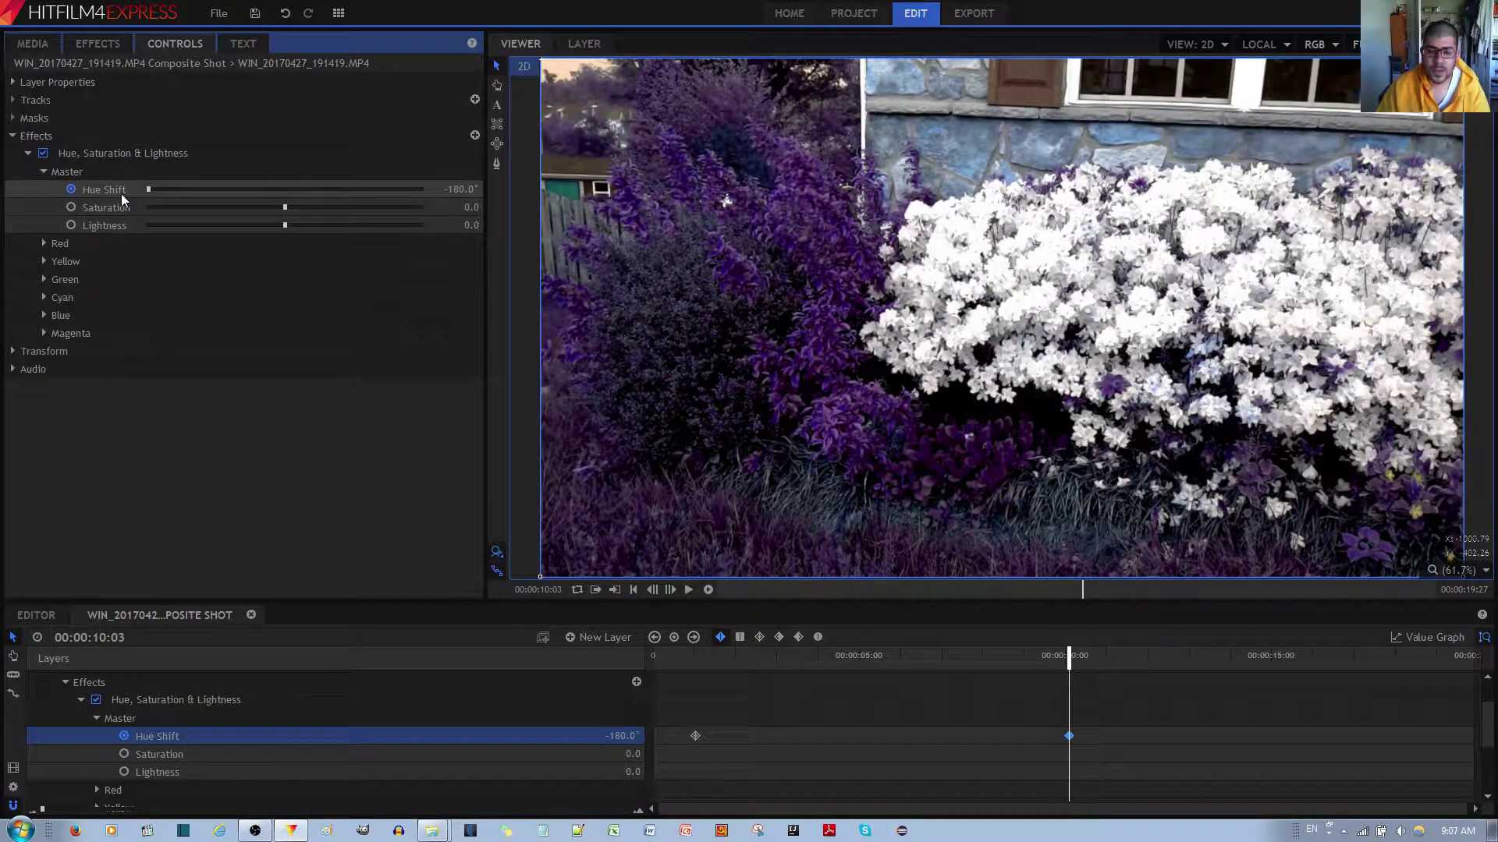
{"action": "left_click_drag", "start_coordinate": [150, 190], "coordinate": [280, 206]}
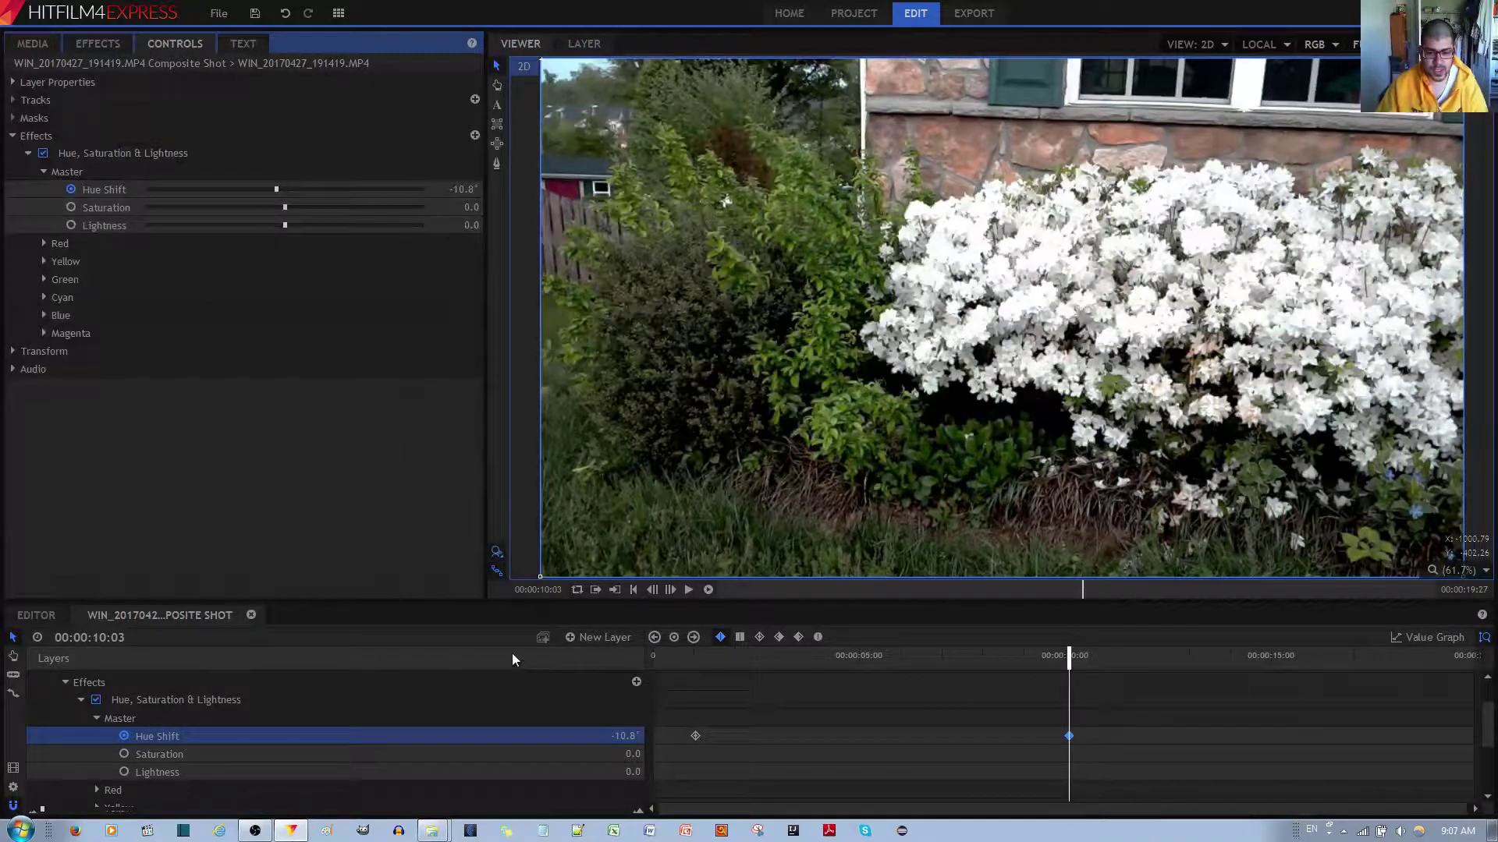
Step: Set the second Hue Shift keyframe to 180 and move it to about 00:00:05:00
{"action": "left_click", "coordinate": [617, 740]}
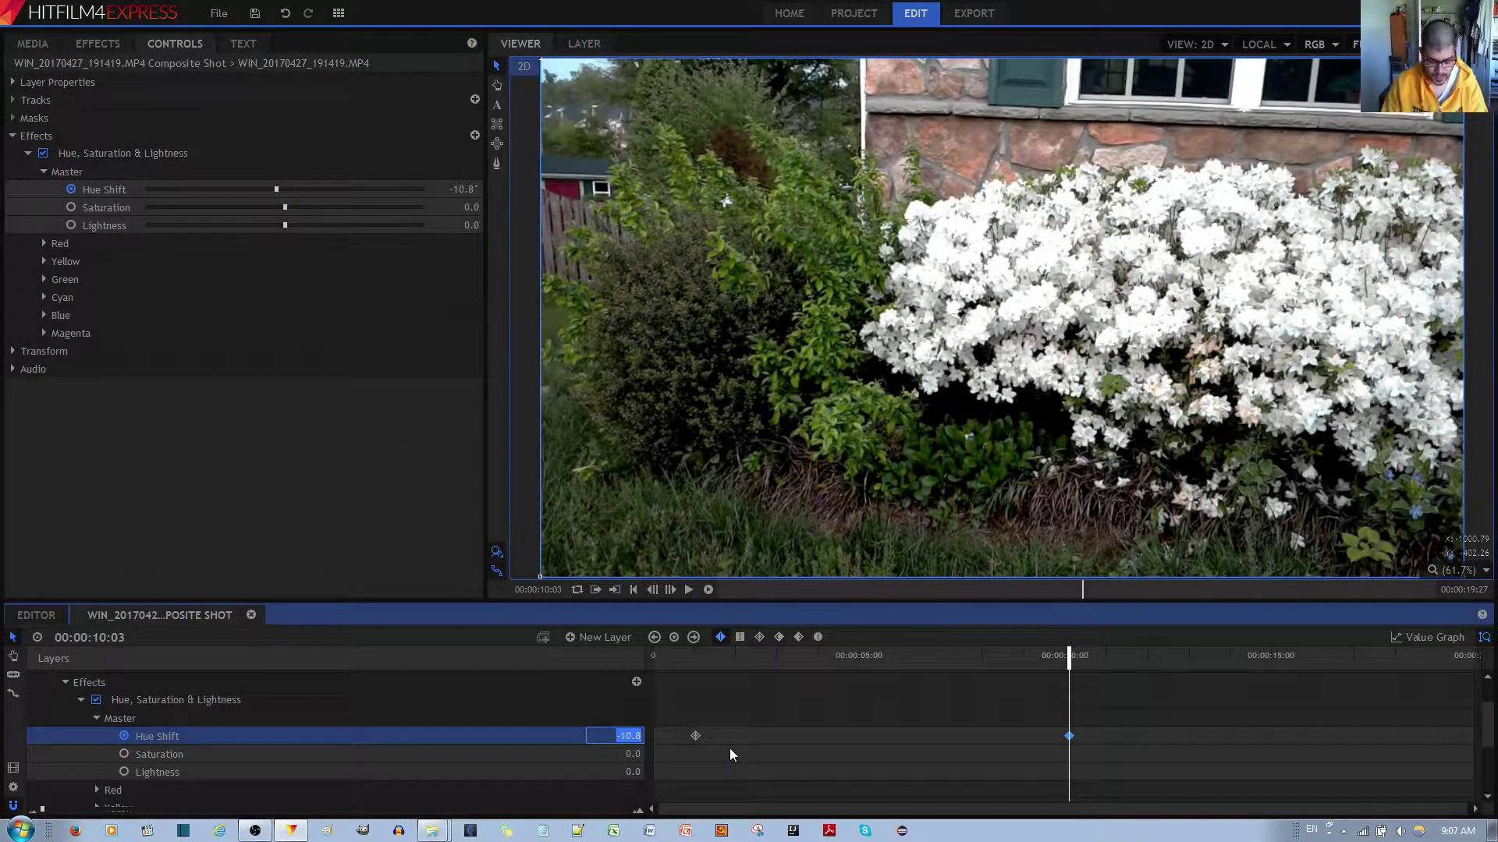
{"action": "type", "text": "180"}
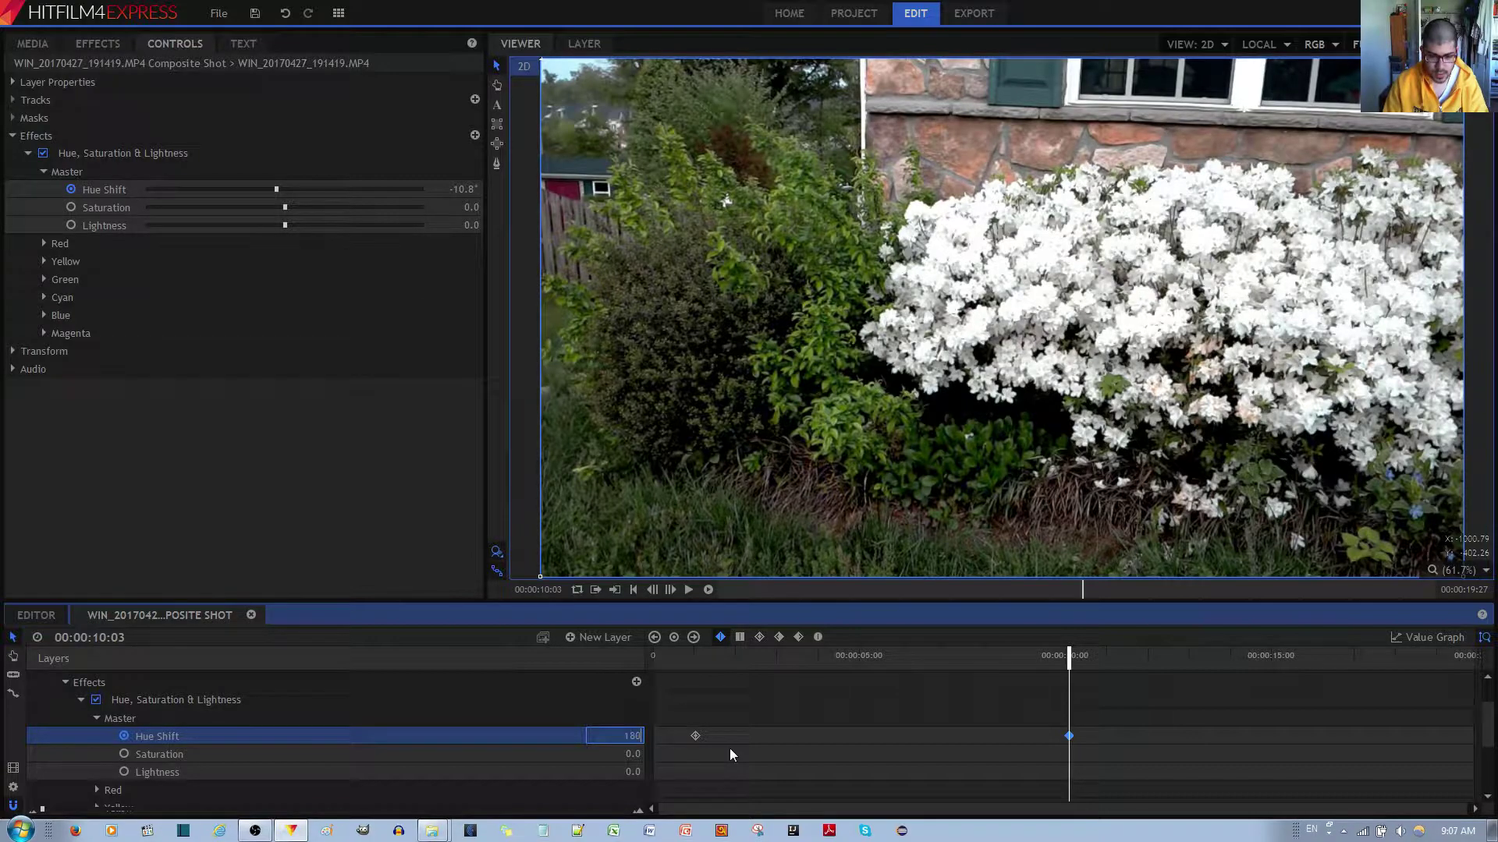
{"action": "key", "text": "Return"}
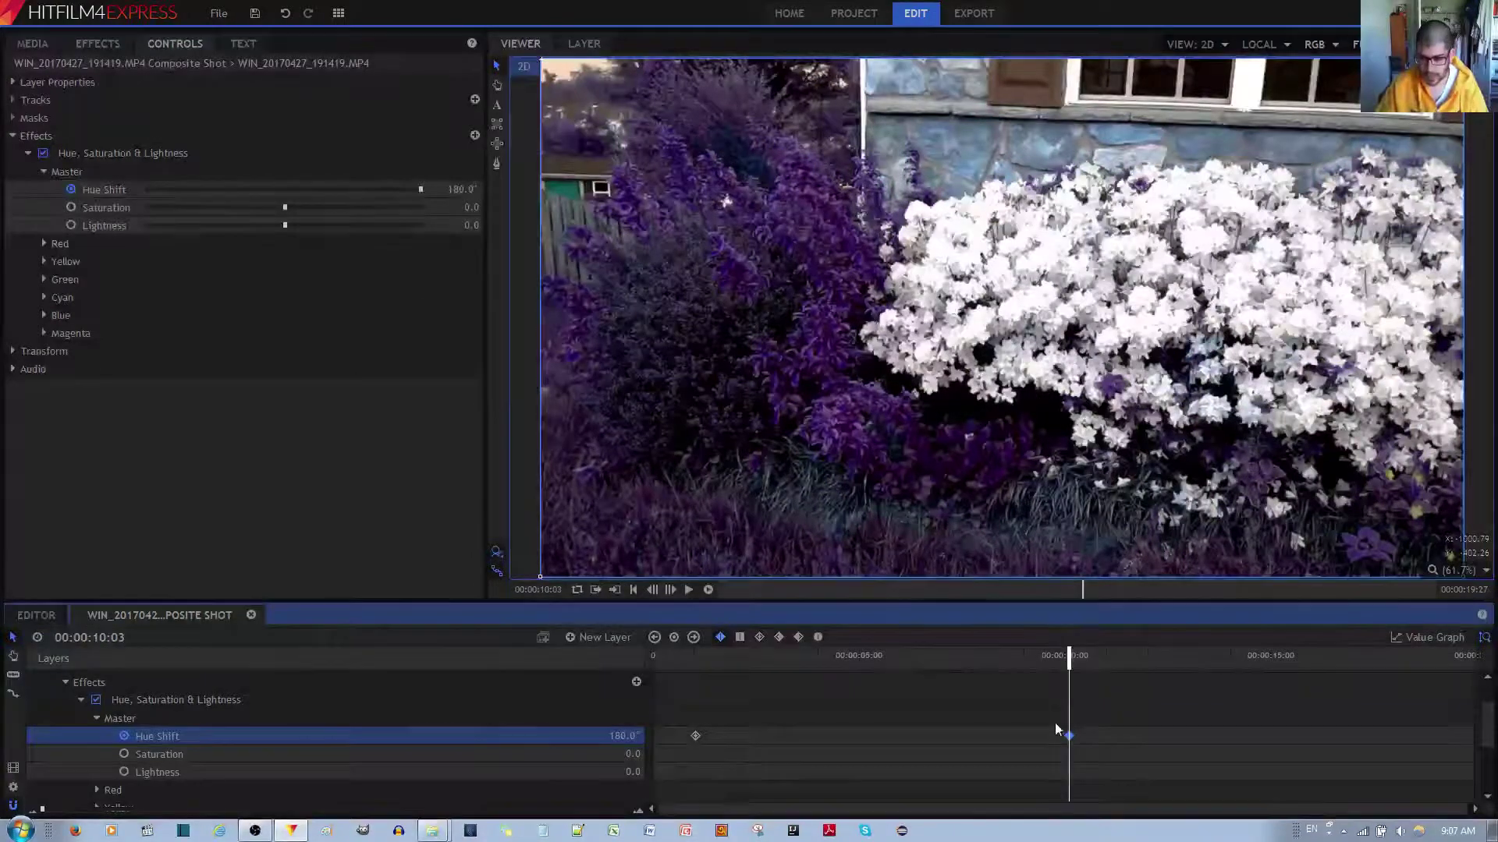
{"action": "left_click_drag", "start_coordinate": [1069, 735], "coordinate": [860, 733]}
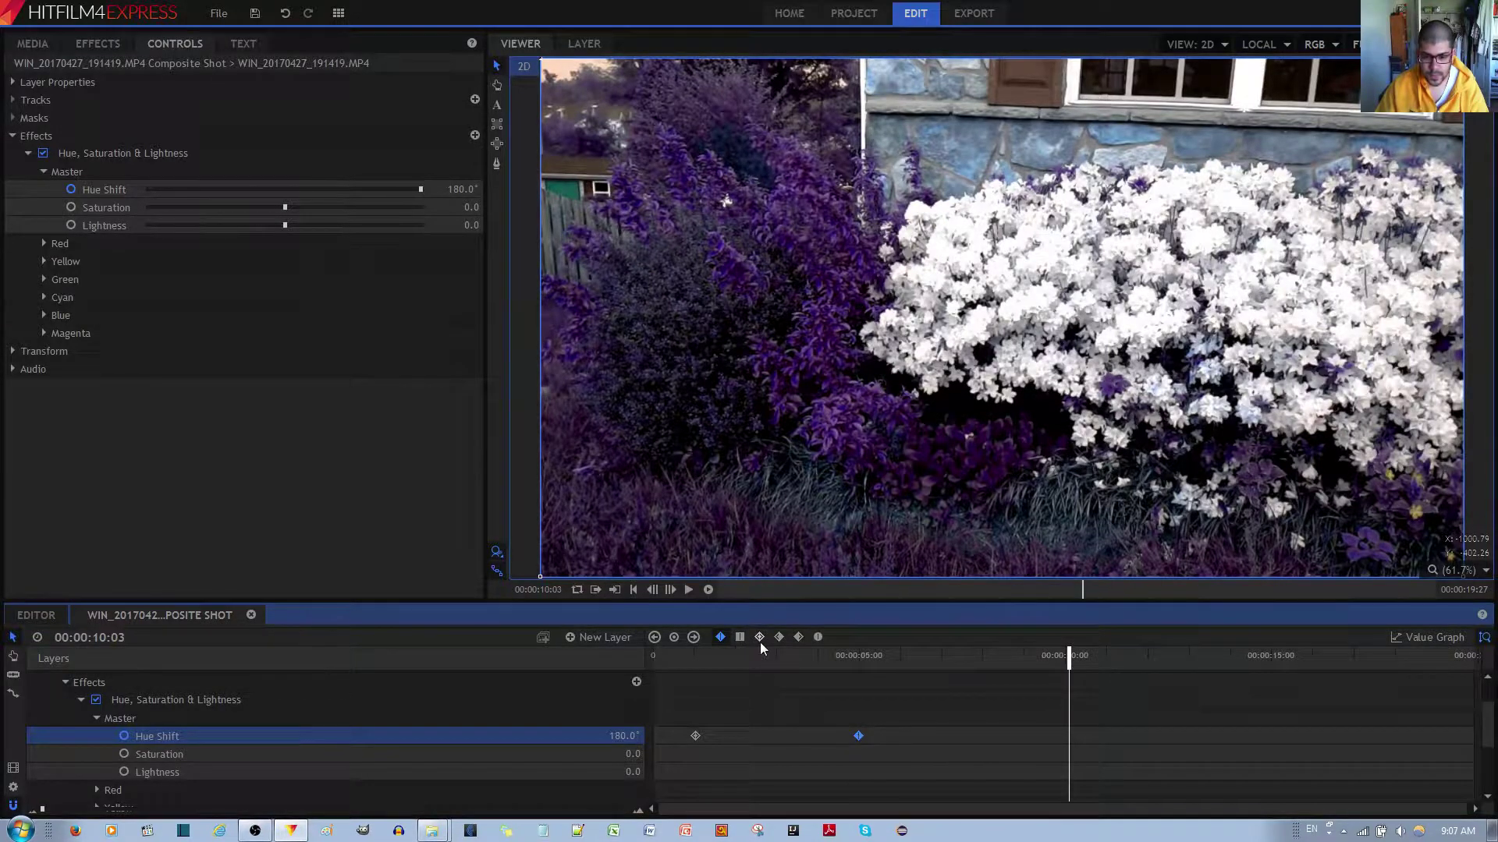
Step: Add a 0.0° Hue Shift keyframe at 00:00:08:28
{"action": "left_click", "coordinate": [861, 738]}
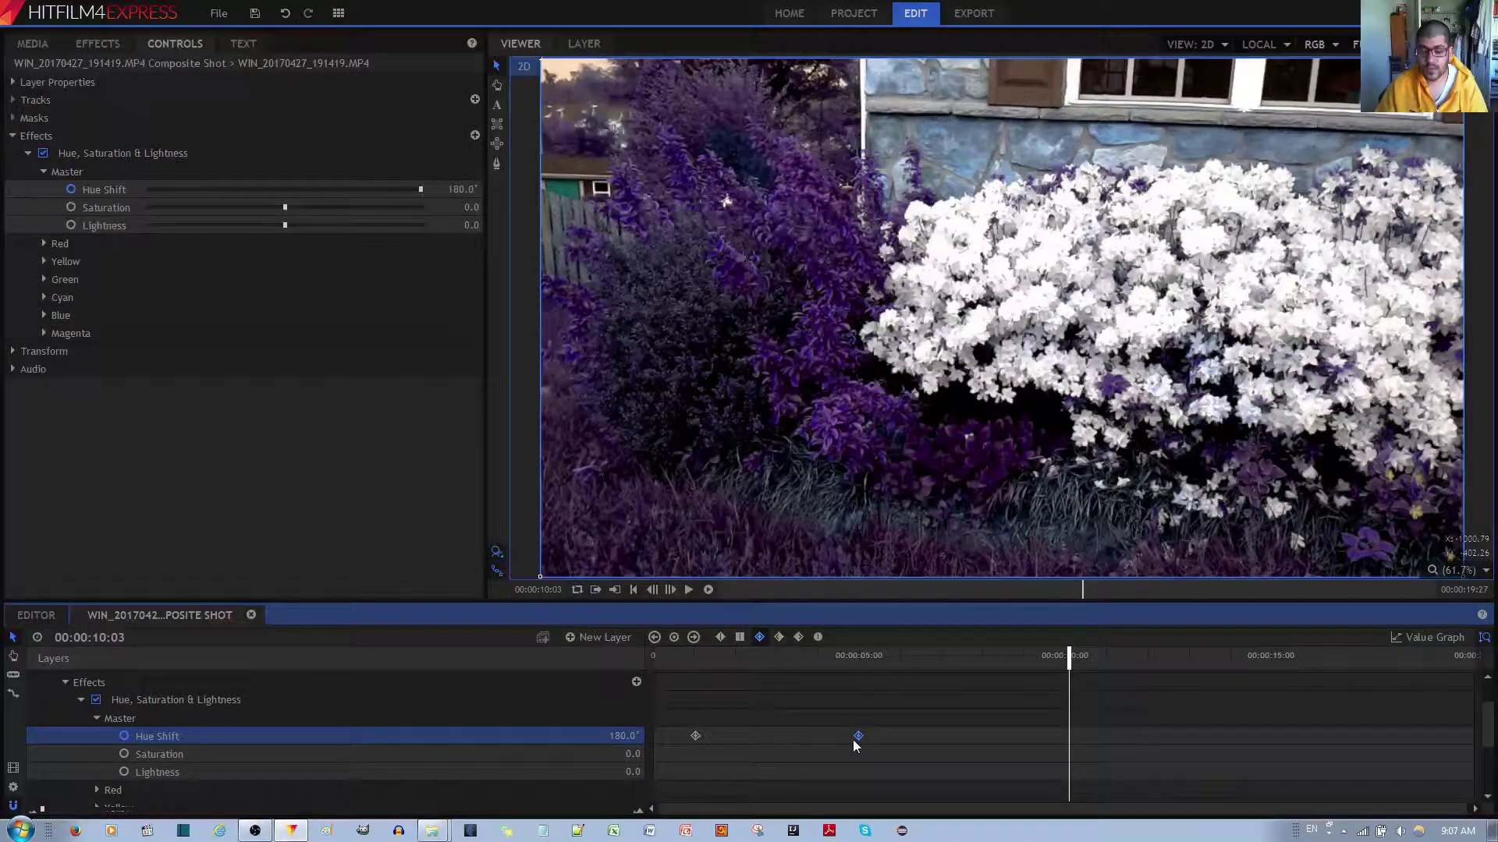
{"action": "left_click", "coordinate": [695, 737]}
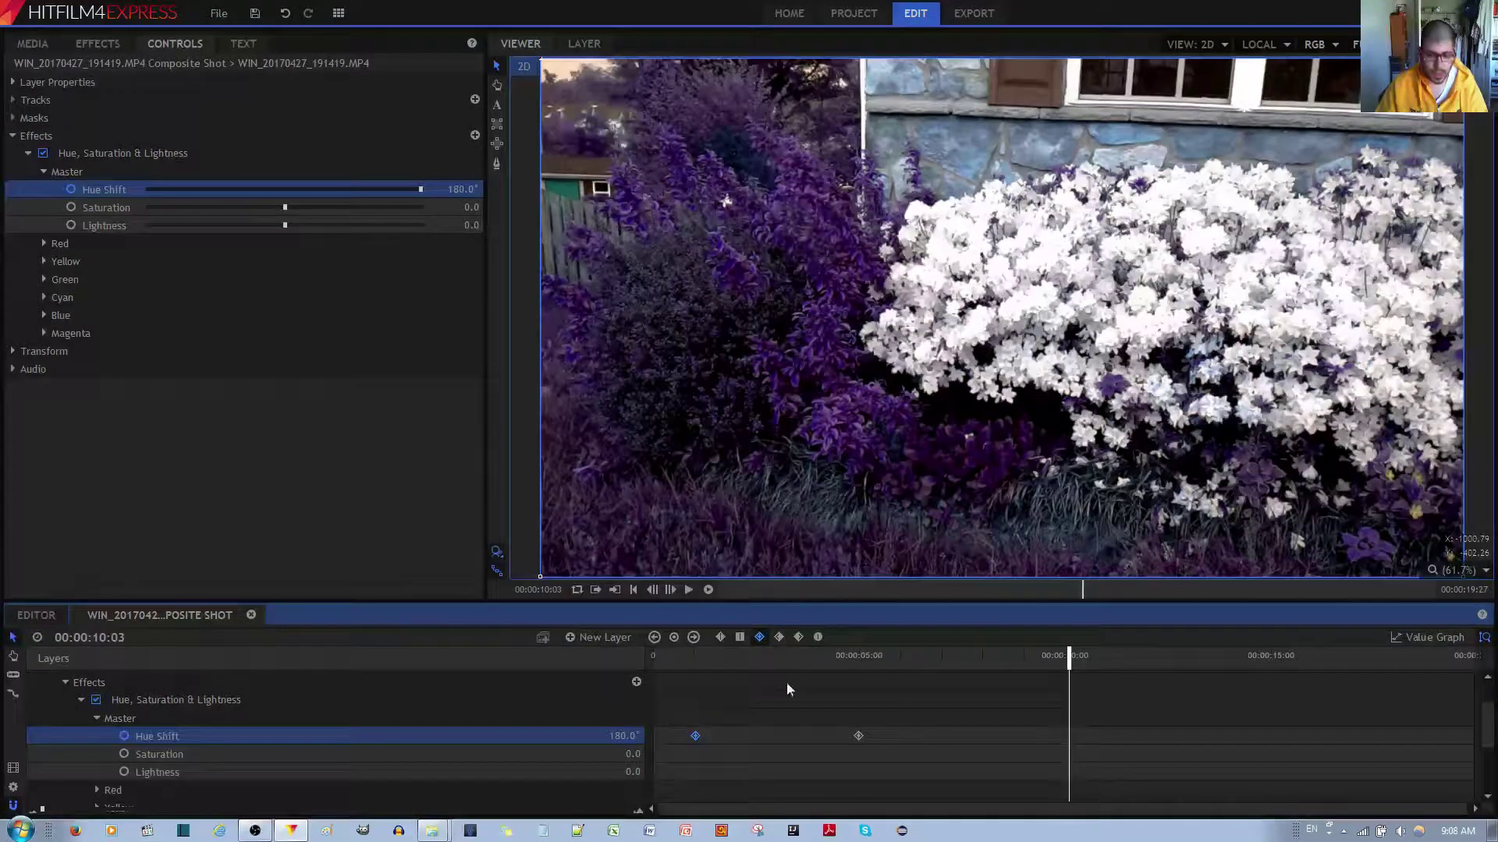
{"action": "left_click", "coordinate": [1067, 664]}
{"action": "left_click_drag", "start_coordinate": [1013, 669], "coordinate": [1024, 670]}
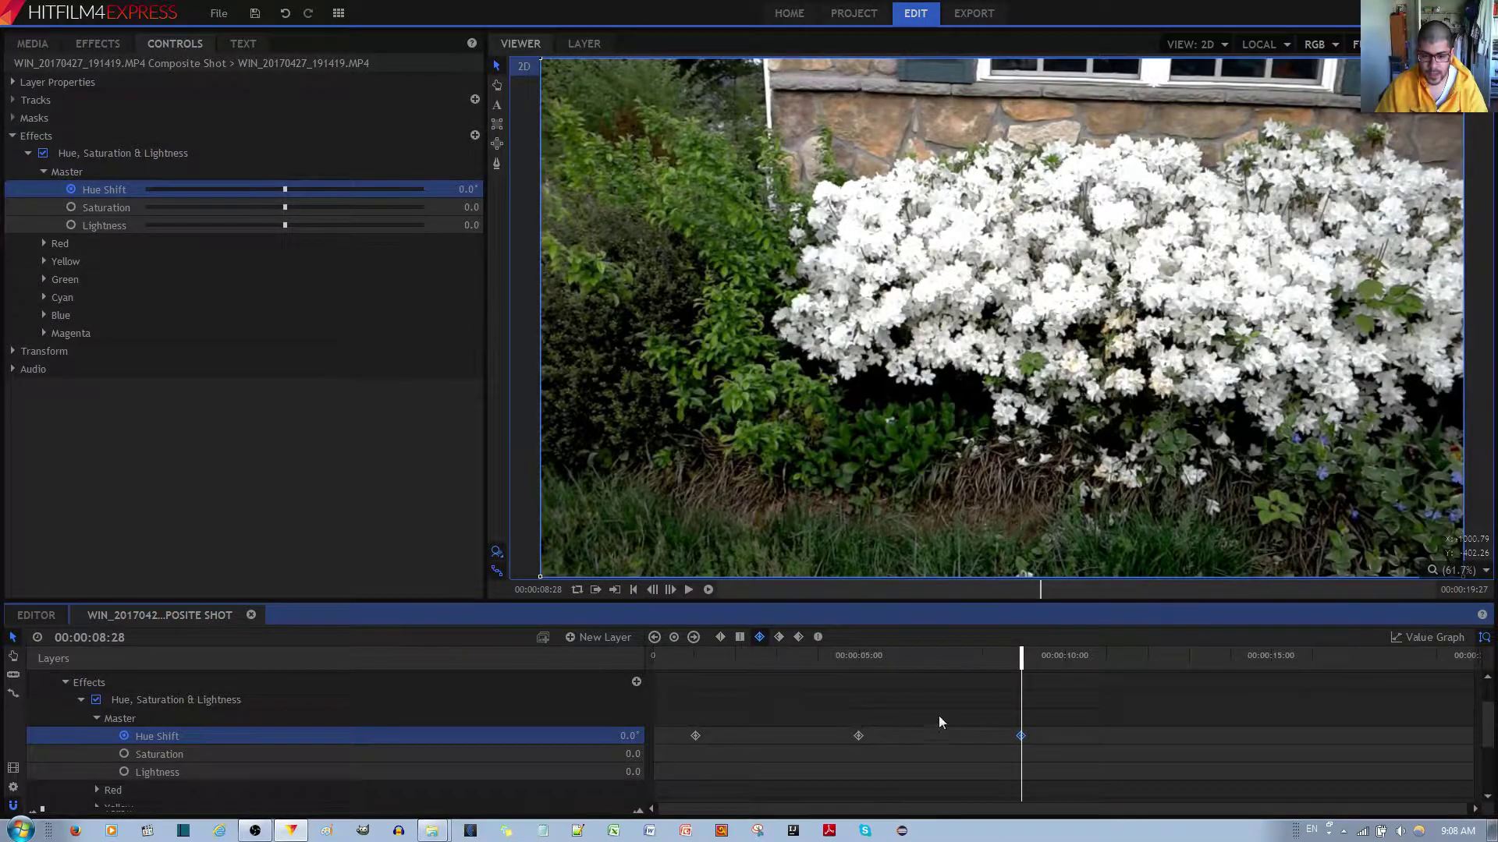
Step: Add a -180.0° Hue Shift keyframe at 00:00:12:00
{"action": "left_click_drag", "start_coordinate": [1018, 663], "coordinate": [1158, 670]}
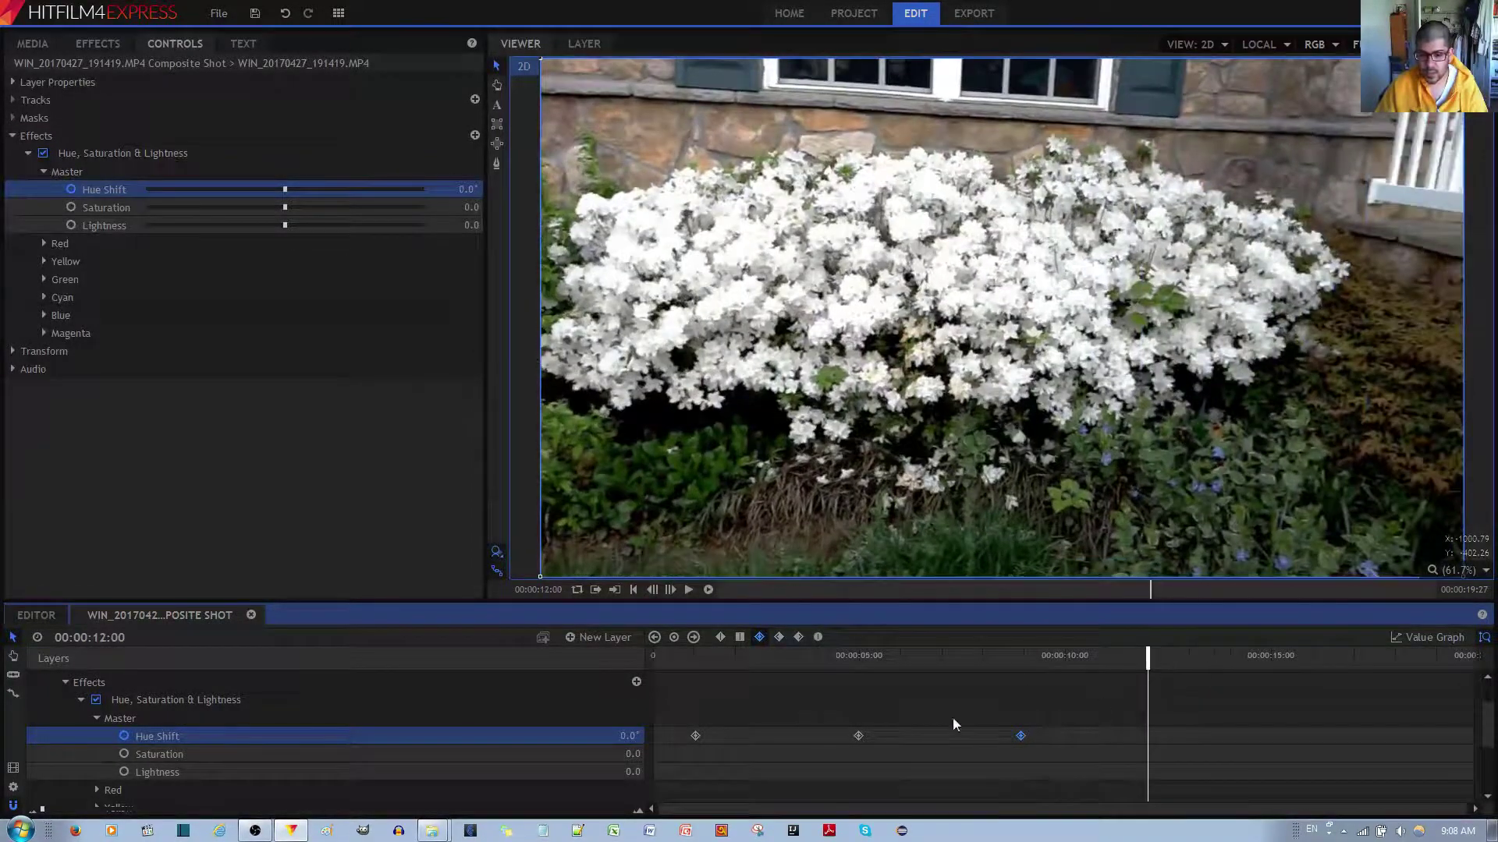
{"action": "left_click", "coordinate": [632, 736]}
{"action": "type", "text": "-180"}
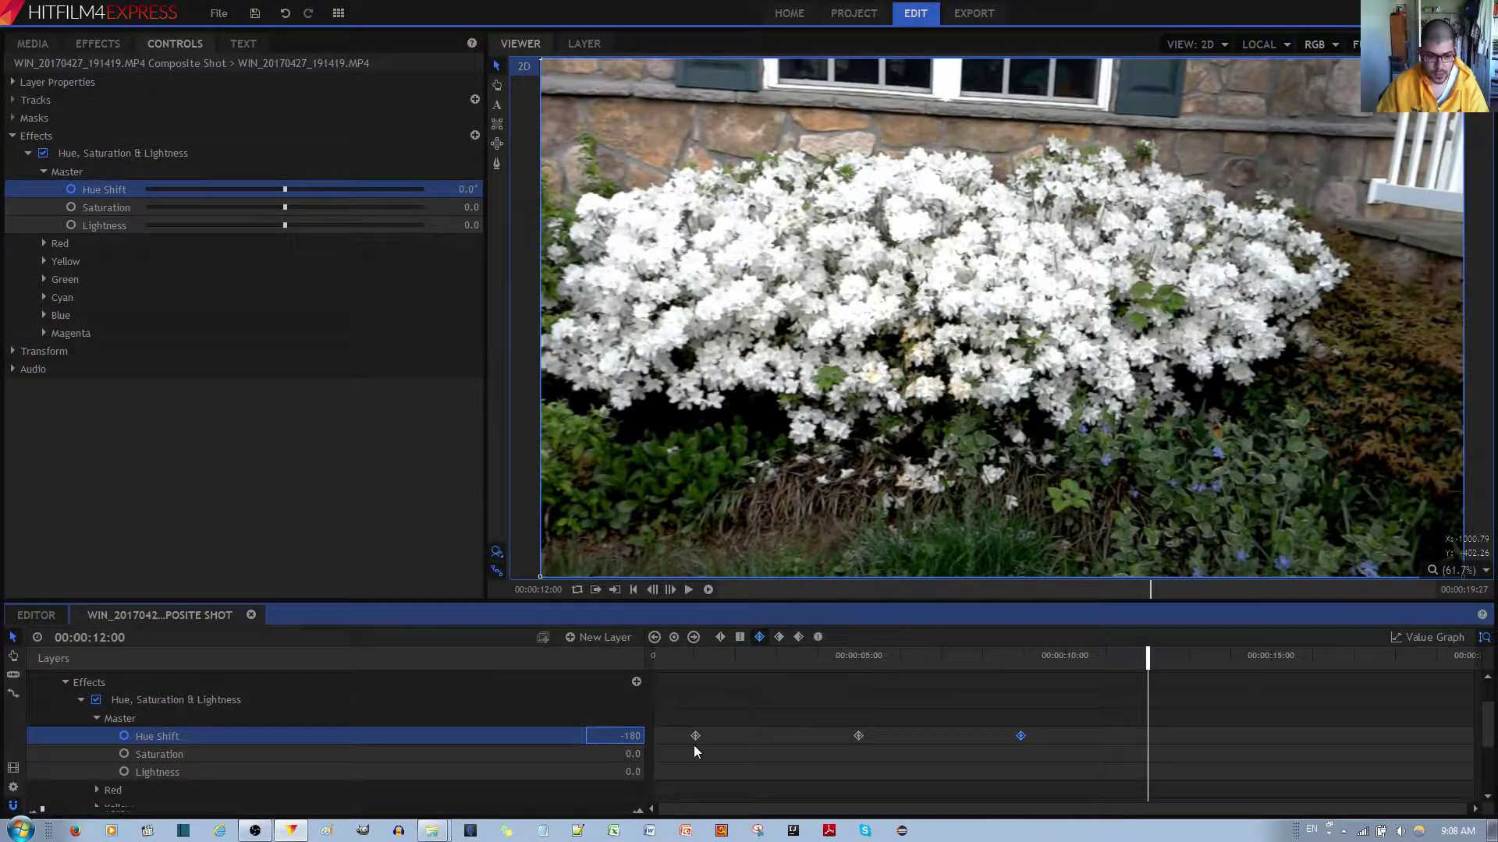
{"action": "key", "text": "Return"}
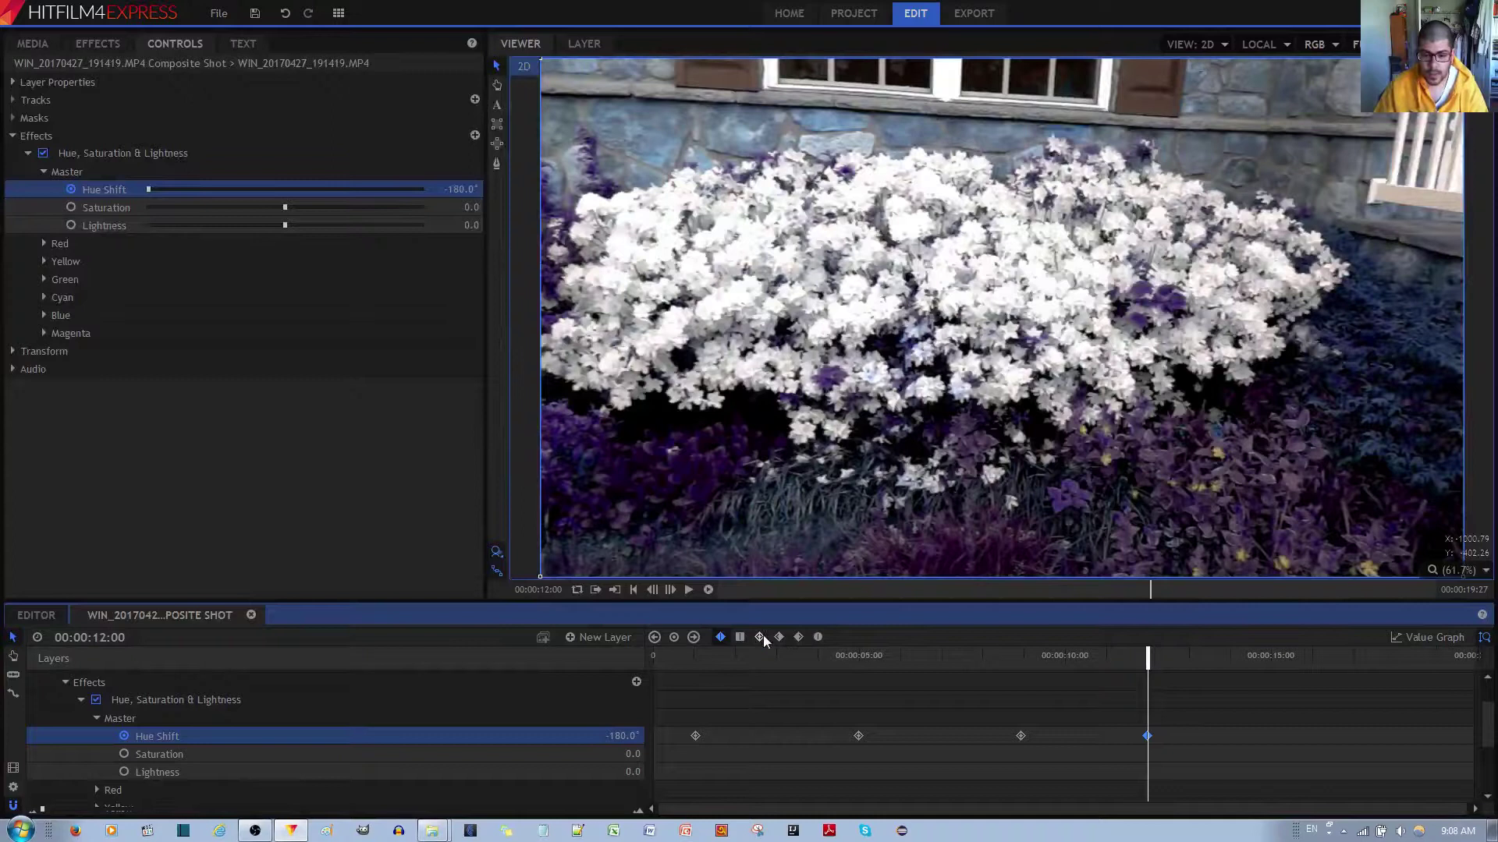